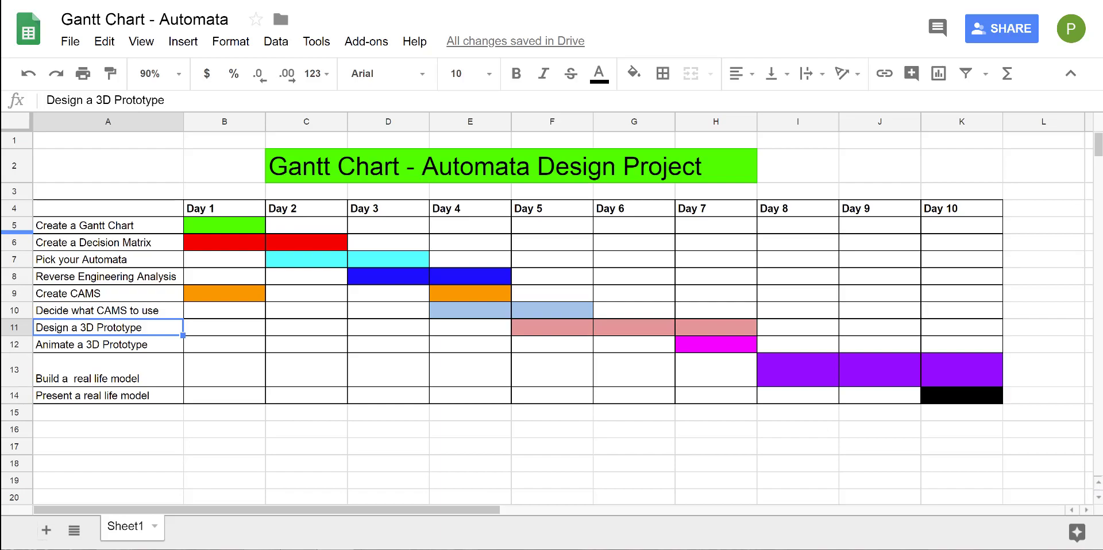
Show the automata video, then point out Day 1 and the Create a Gantt Chart task
key(alt+Tab)
click(210, 216)
click(117, 225)
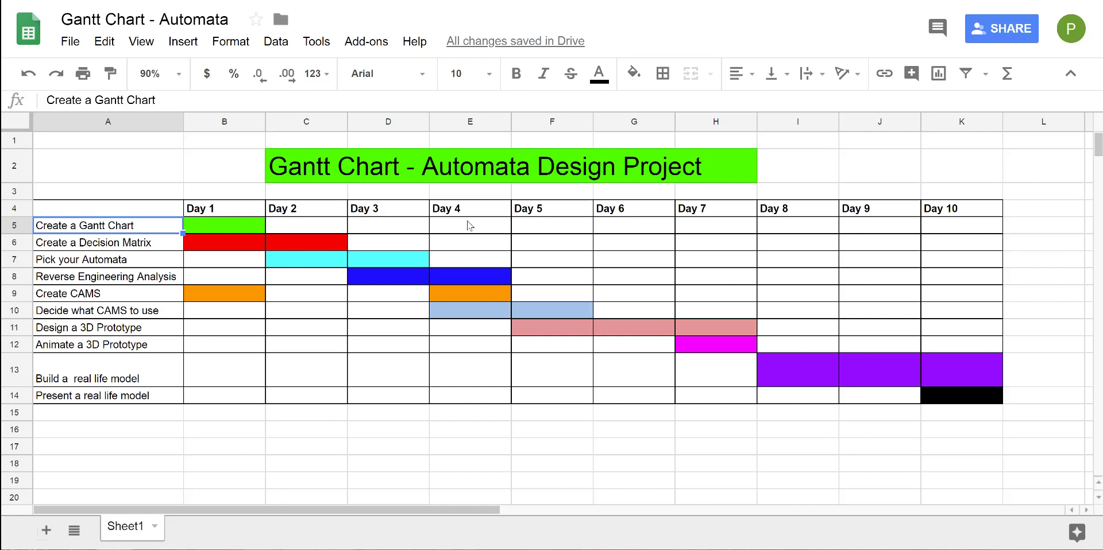
Select the Gantt chart grid A4:K14 and look at its border options without changing them
click(968, 212)
drag(969, 211, 90, 402)
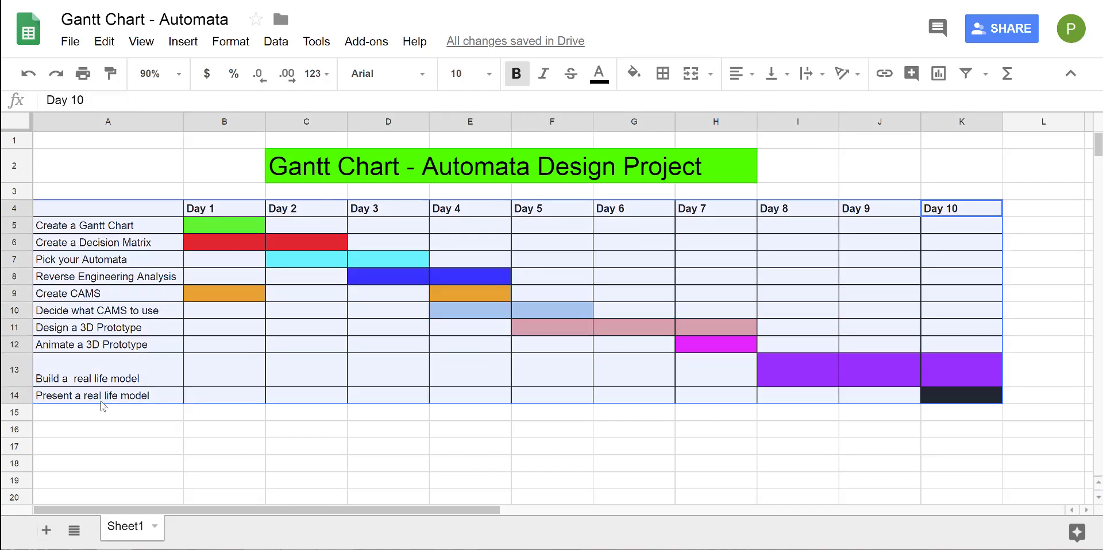
click(663, 73)
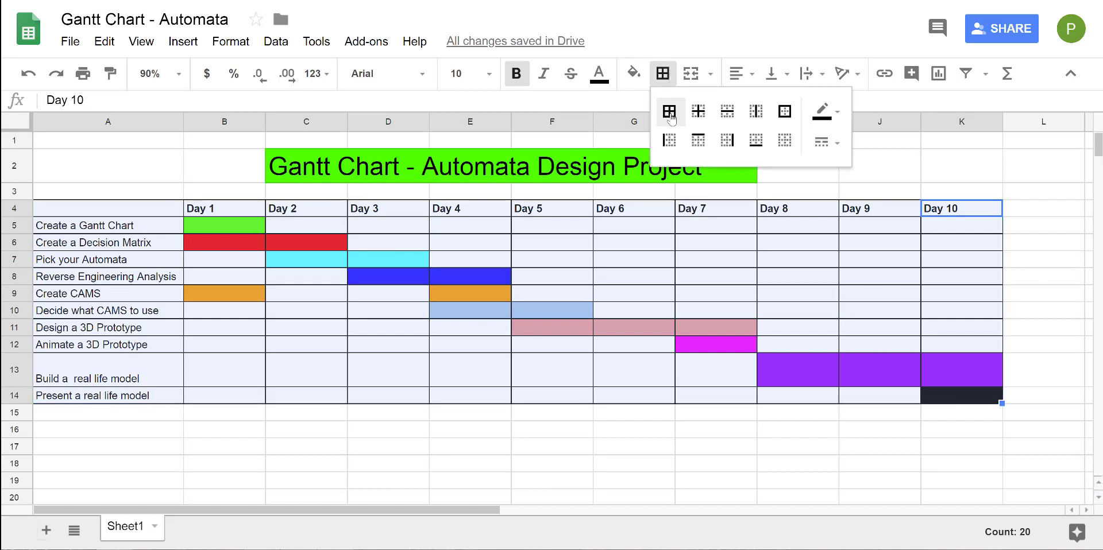
click(552, 191)
Type test text 'jdddfgh' into A2, then delete it
click(140, 174)
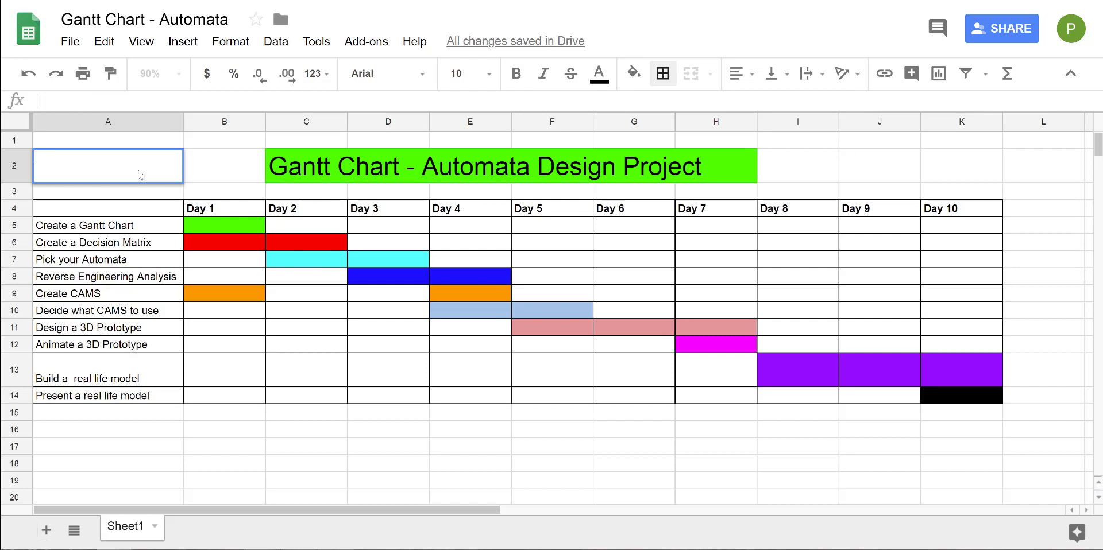
text(jdddfgh)
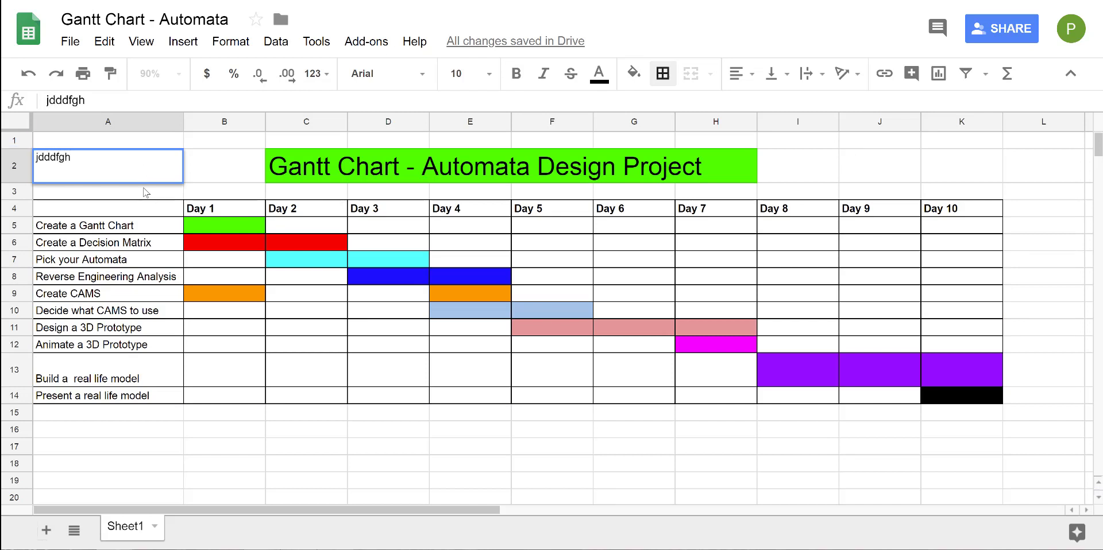
double_click(60, 155)
key(Delete)
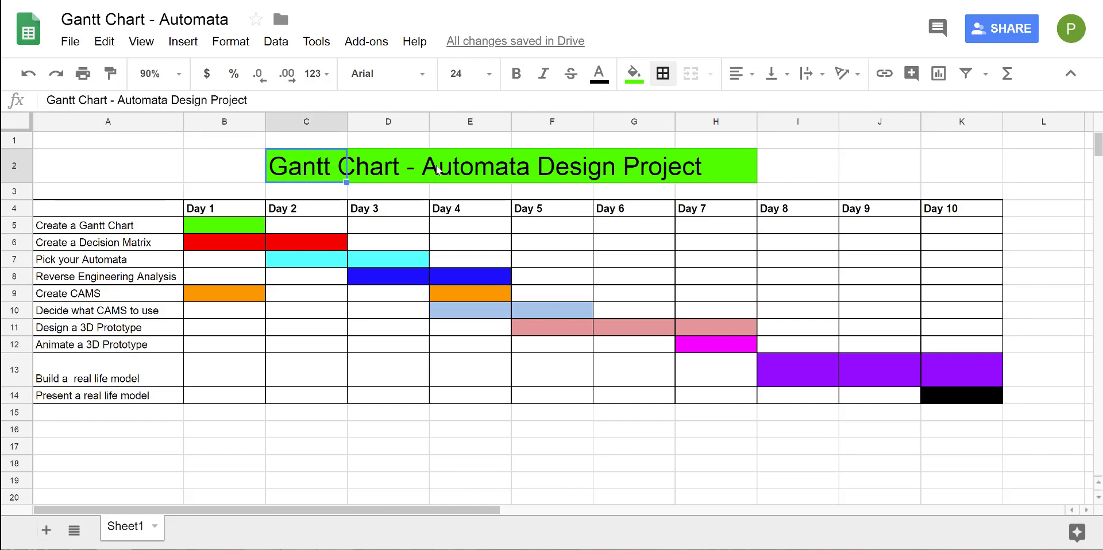
Try an orange fill on I2:J2 beside the title banner, then undo it
click(664, 167)
click(714, 180)
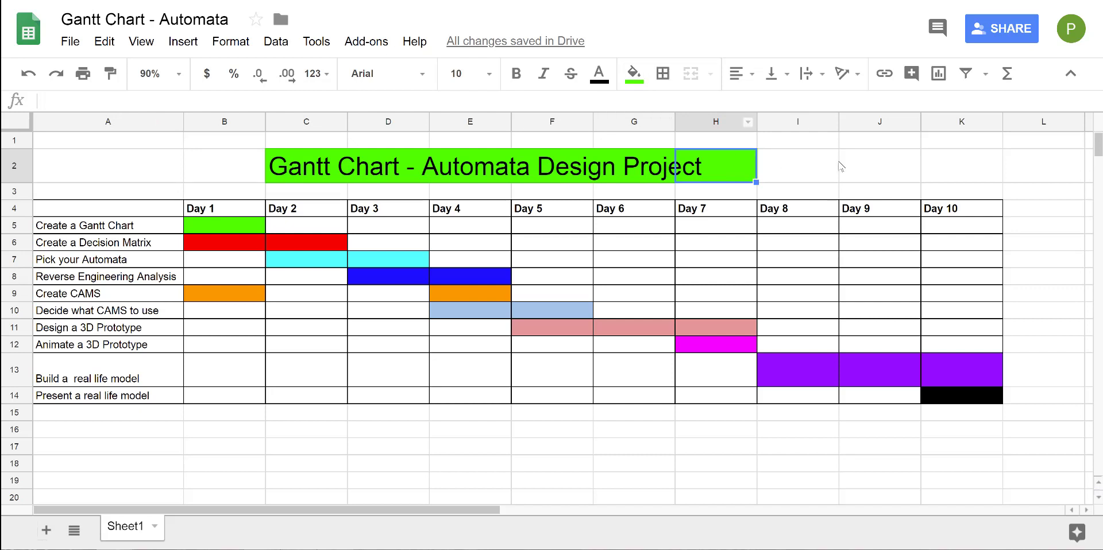
drag(838, 164, 875, 163)
click(635, 75)
click(674, 153)
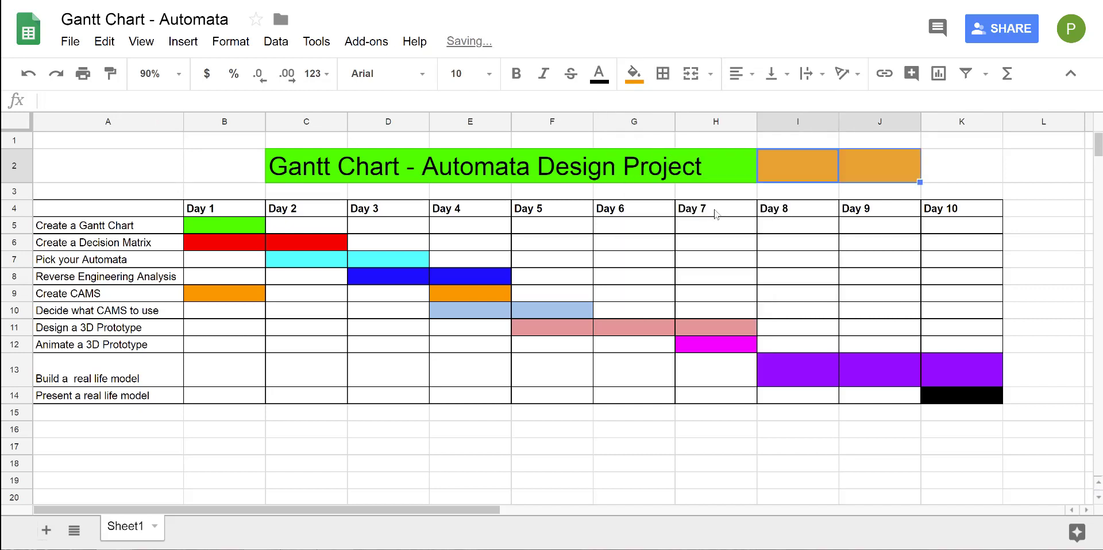
click(792, 264)
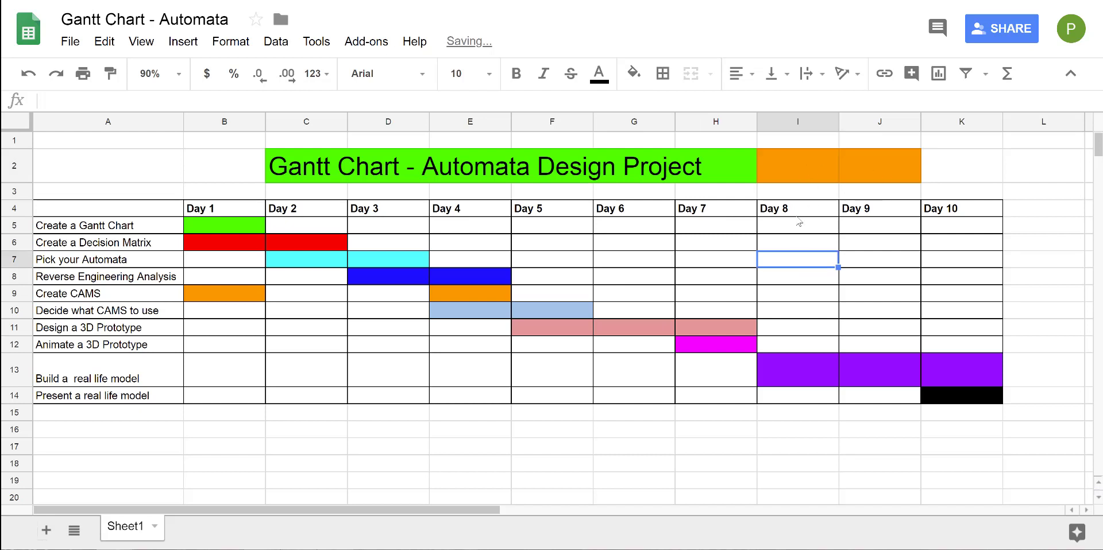
key(ctrl+z)
Review the Day 2–3 headers and the Decision Matrix and Pick your Automata bars
click(406, 211)
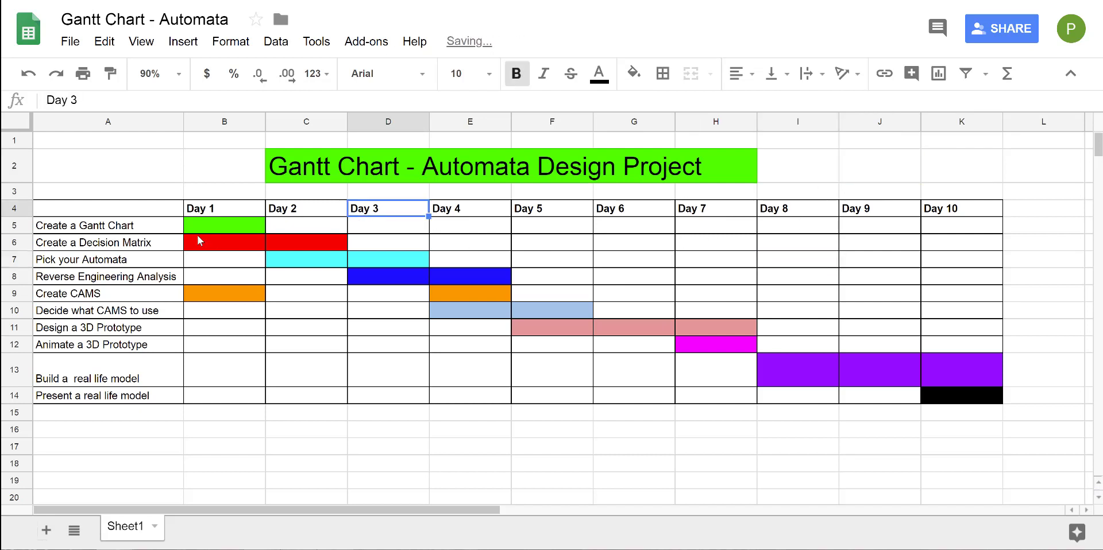
click(106, 229)
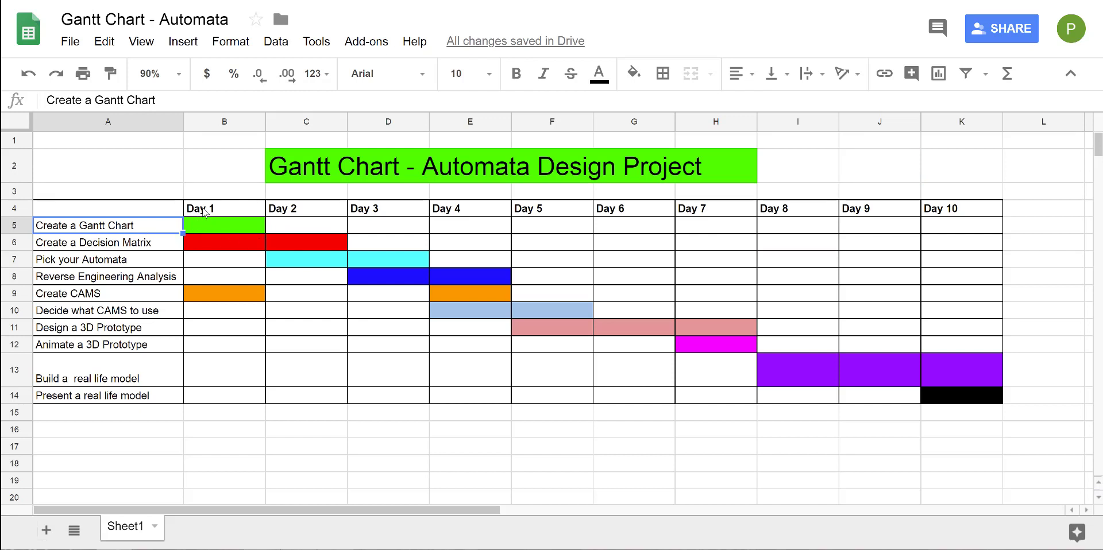
click(108, 249)
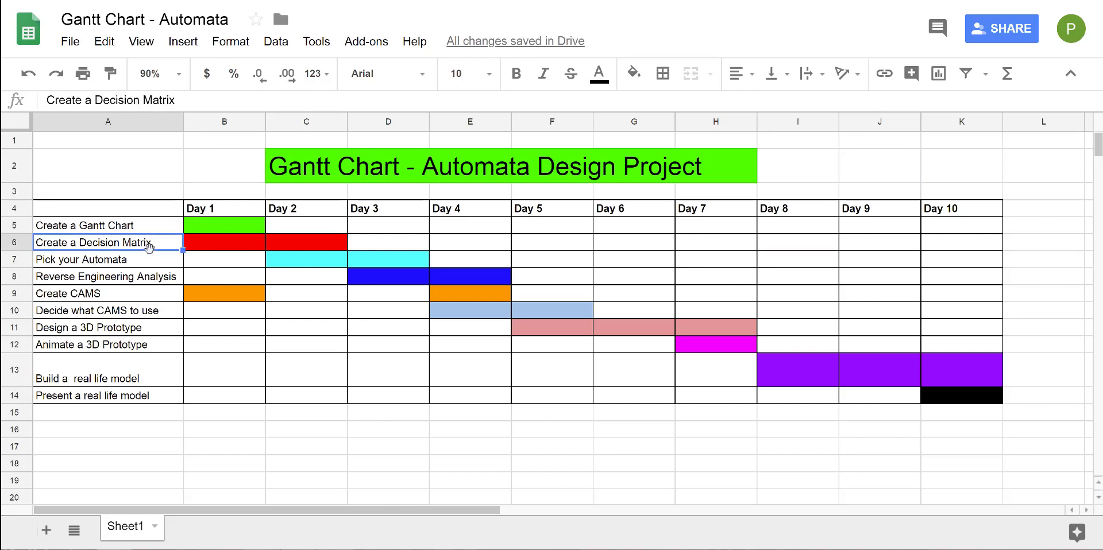
click(299, 210)
click(295, 247)
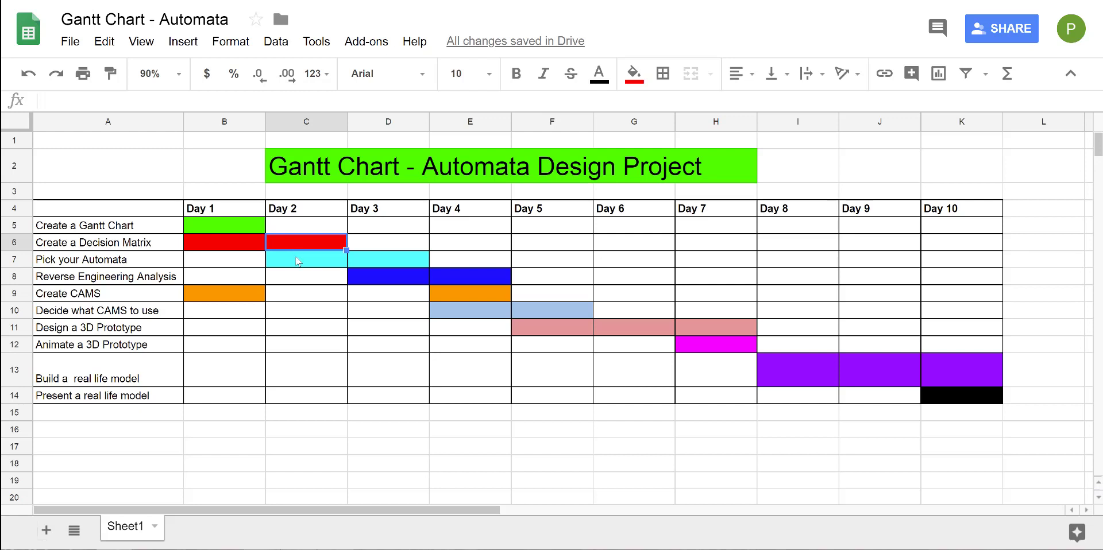
click(392, 267)
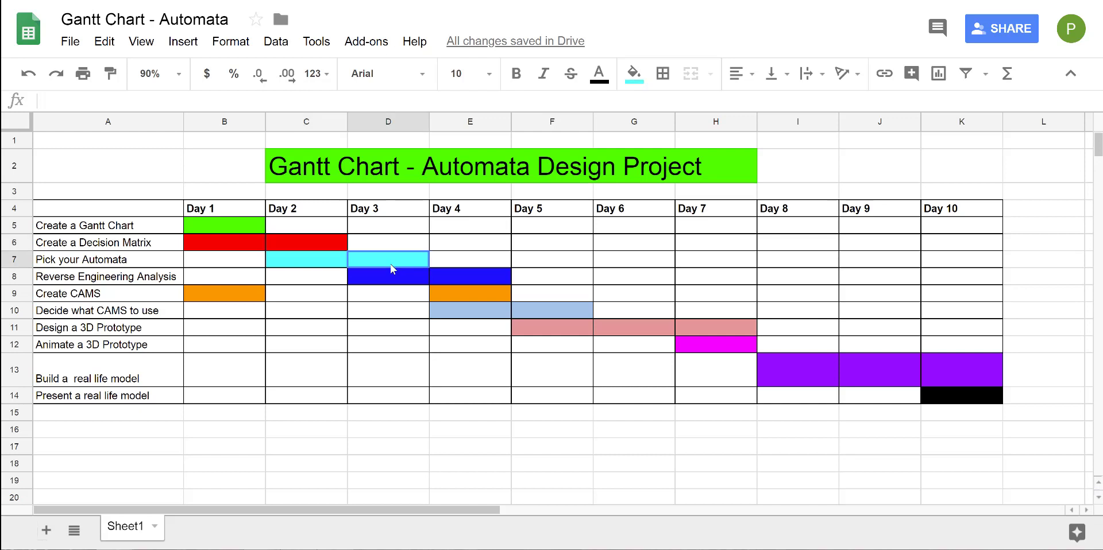
drag(391, 268, 392, 275)
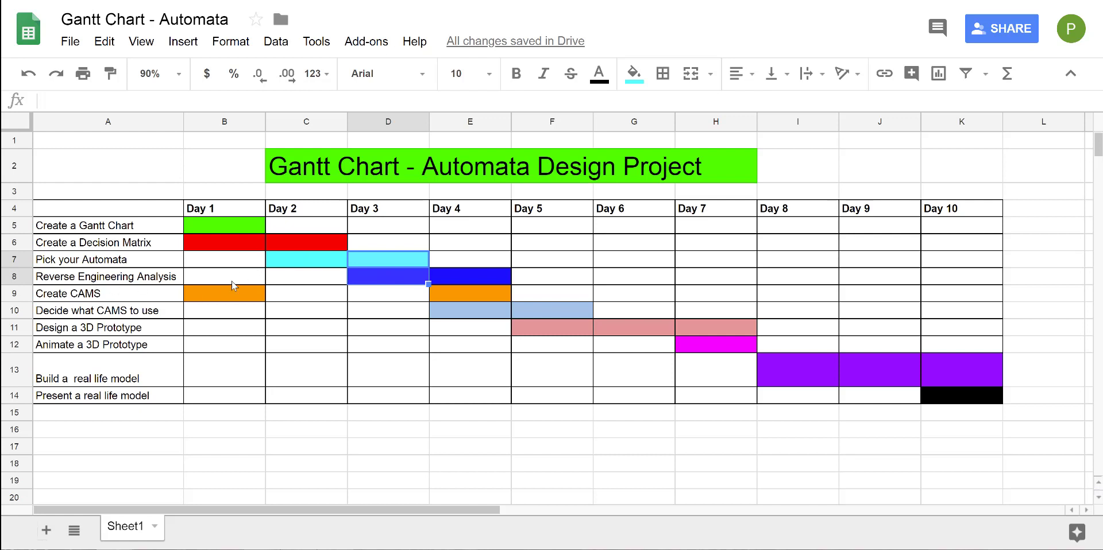
Inspect the Reverse Engineering, Create CAMS, 3D Prototype and Animate bars across Days 4–7
click(480, 277)
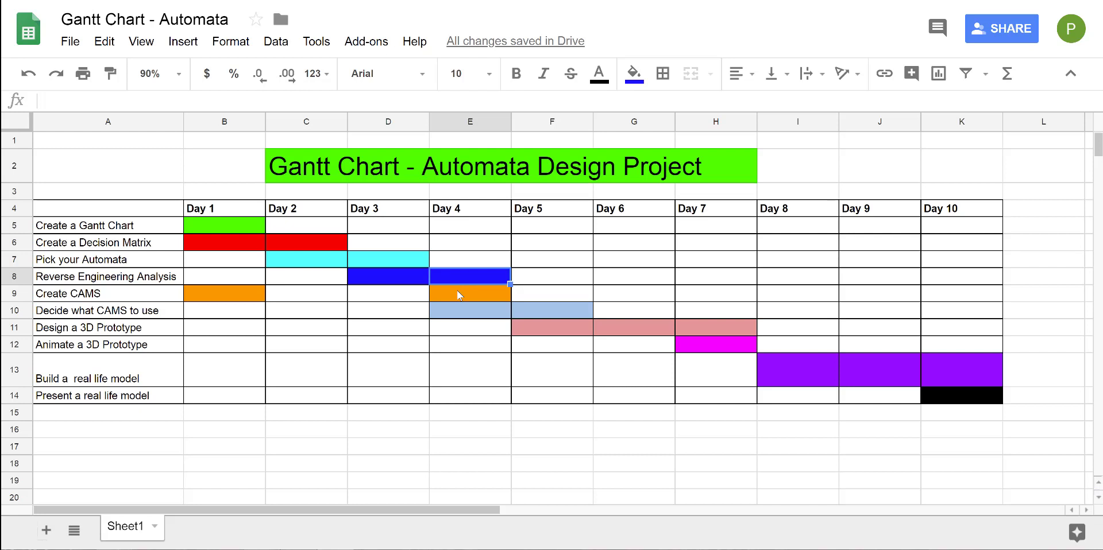
click(458, 294)
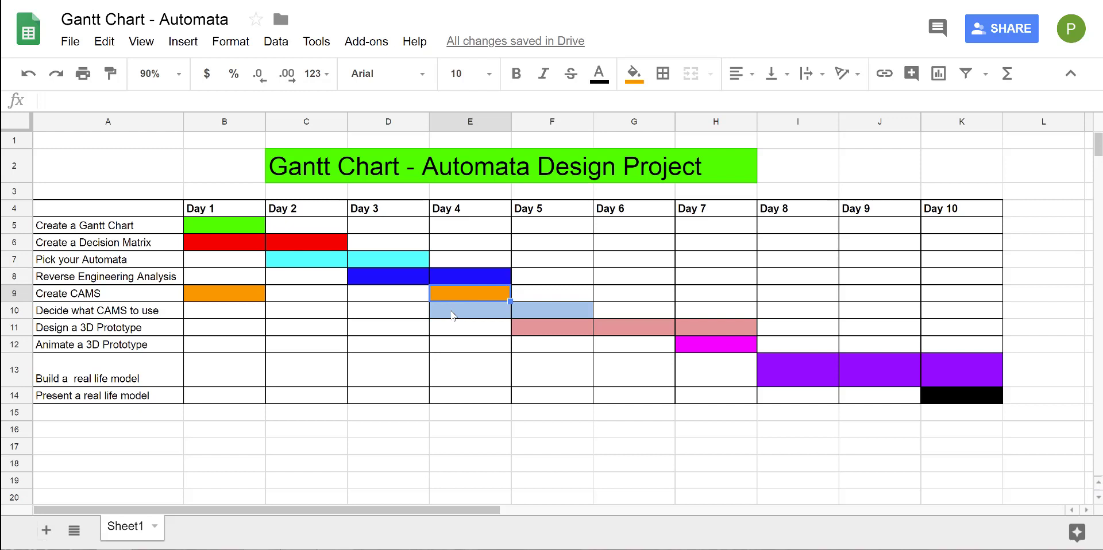
drag(109, 329, 589, 336)
click(630, 332)
click(700, 322)
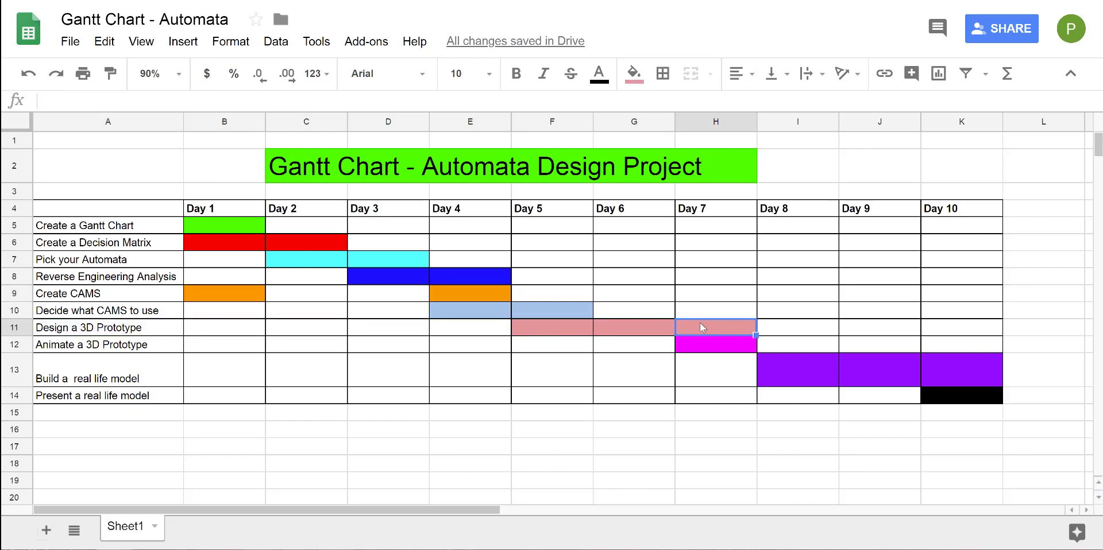
click(745, 210)
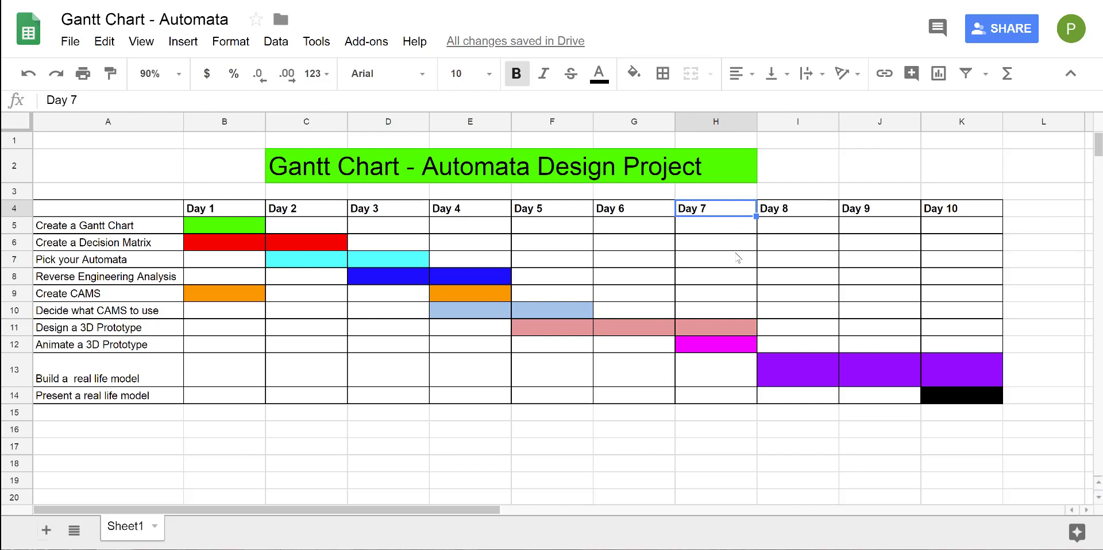
click(722, 342)
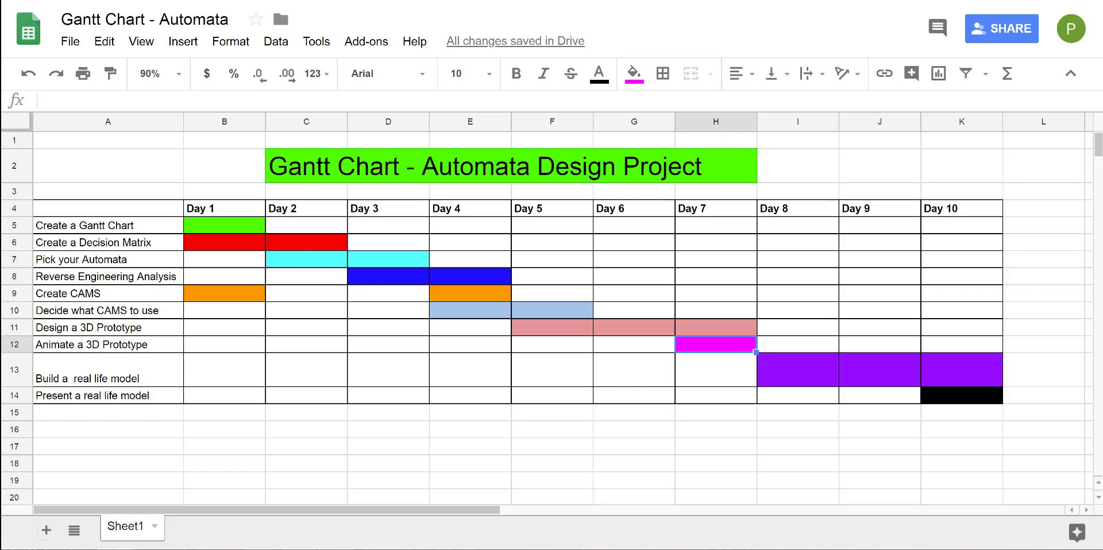
Replay the automata projects video, then return to the sheet
key(alt+Tab)
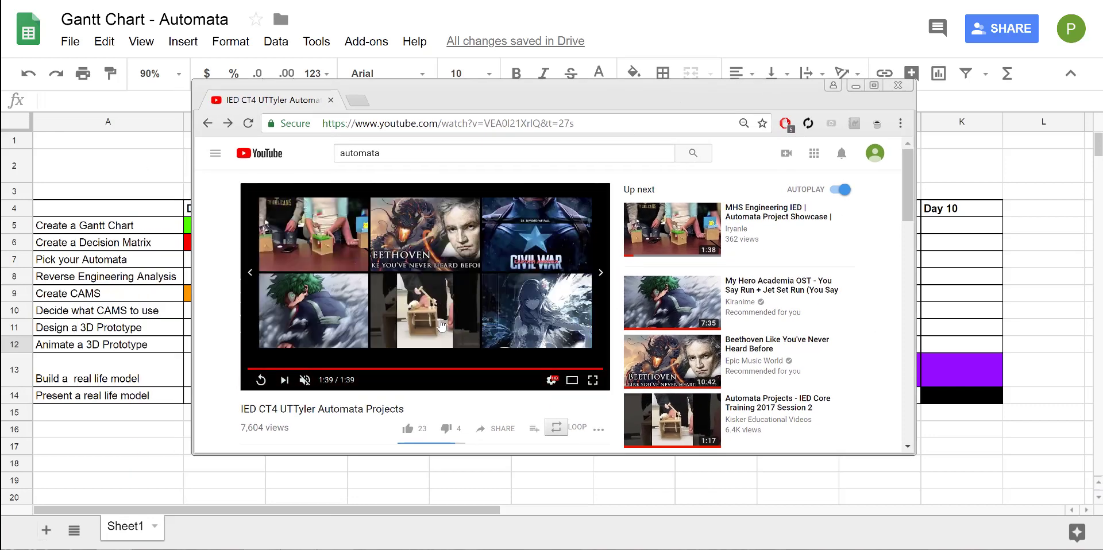
click(367, 368)
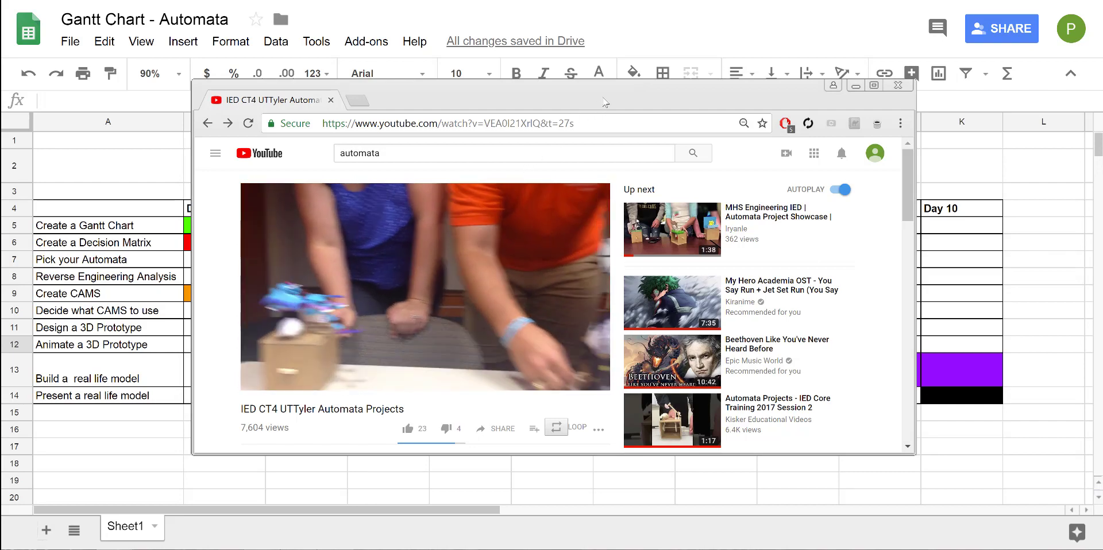
key(super+Down)
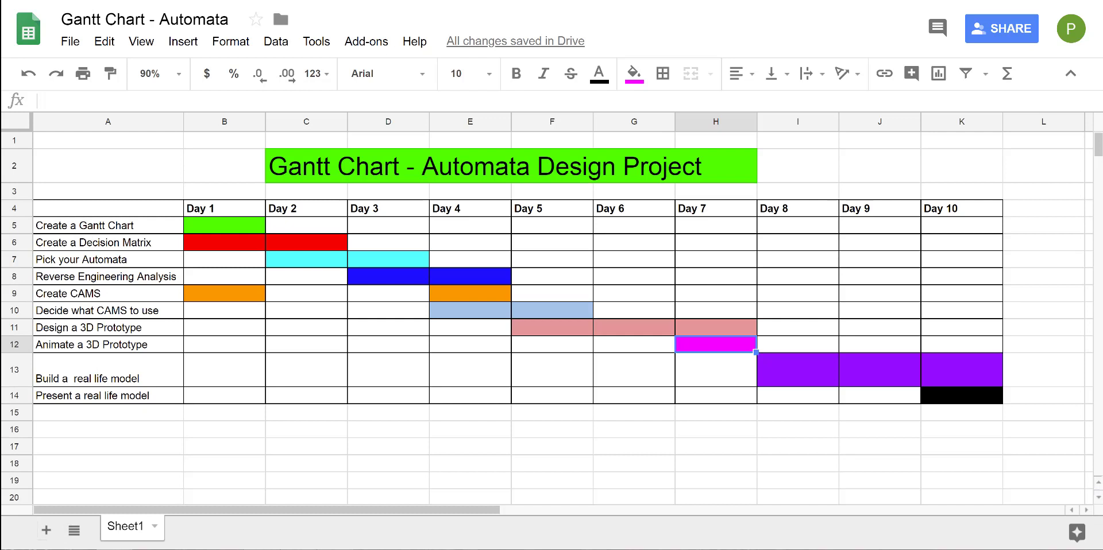
Inspect the Design a 3D Prototype, Build a real life model and Present bars
click(557, 326)
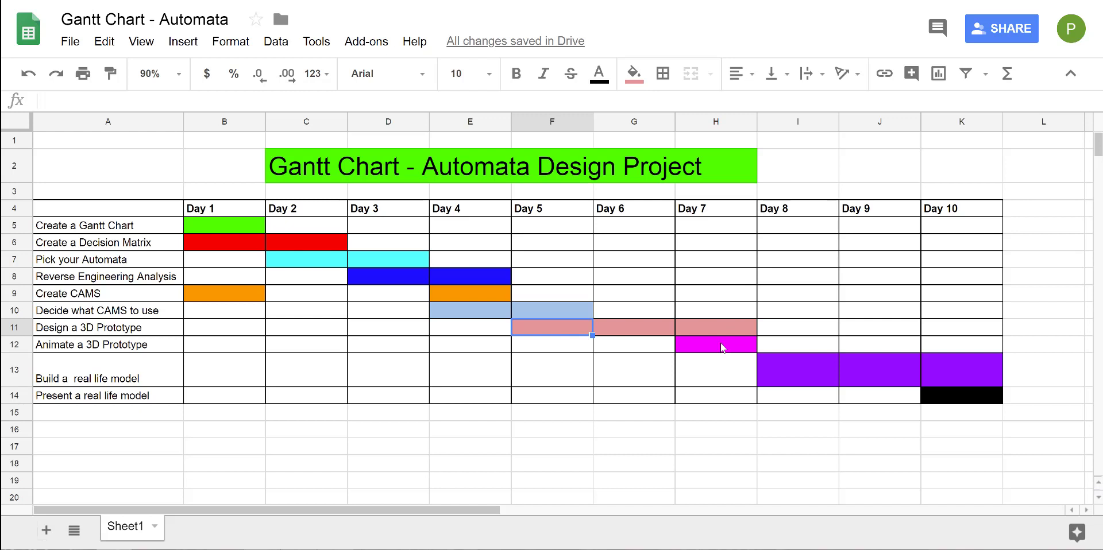
click(802, 370)
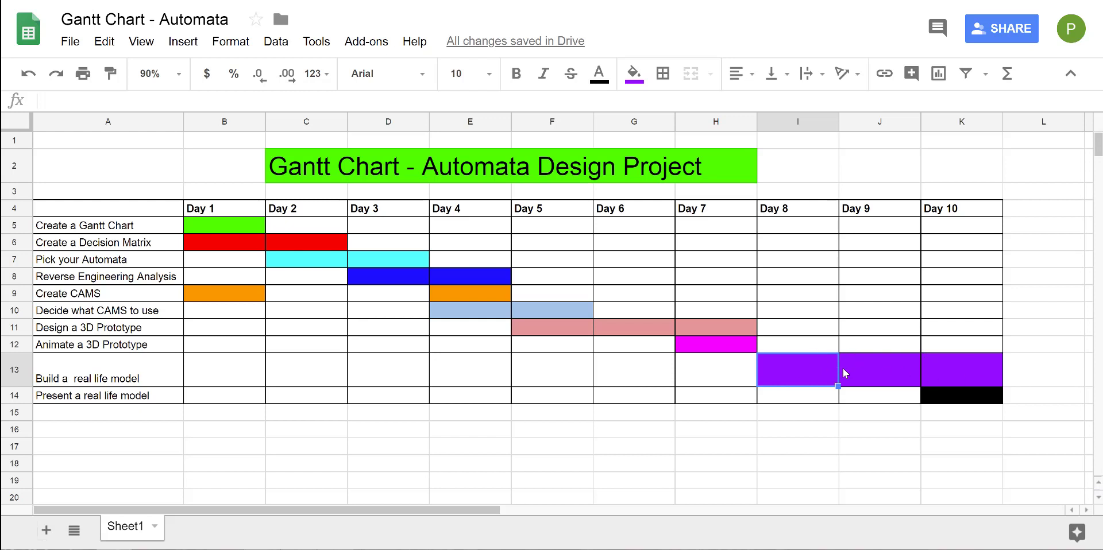
click(945, 396)
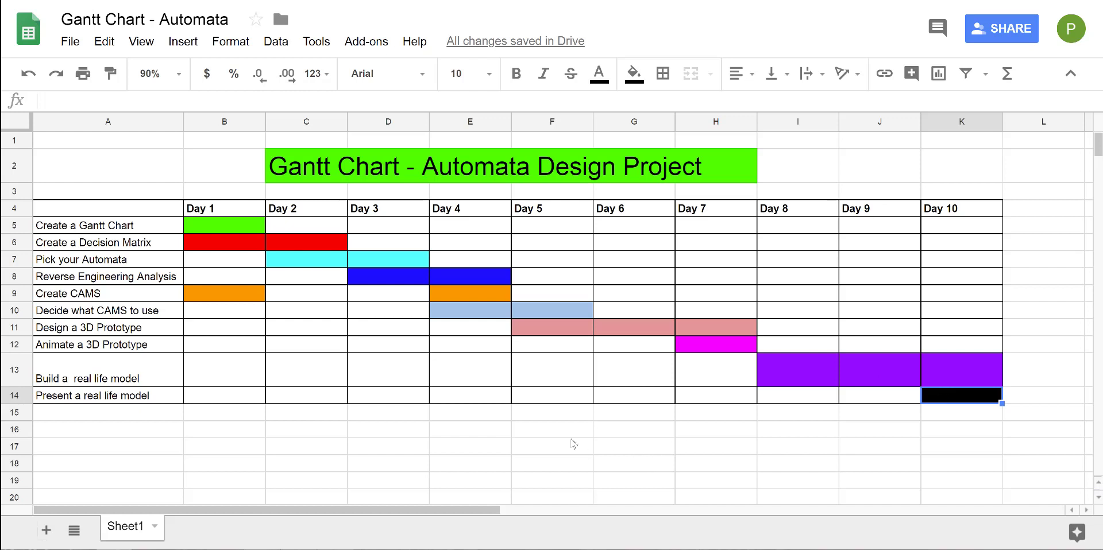
Revisit the Gantt Chart and Decision Matrix tasks, then scroll right to the decision matrix
click(211, 226)
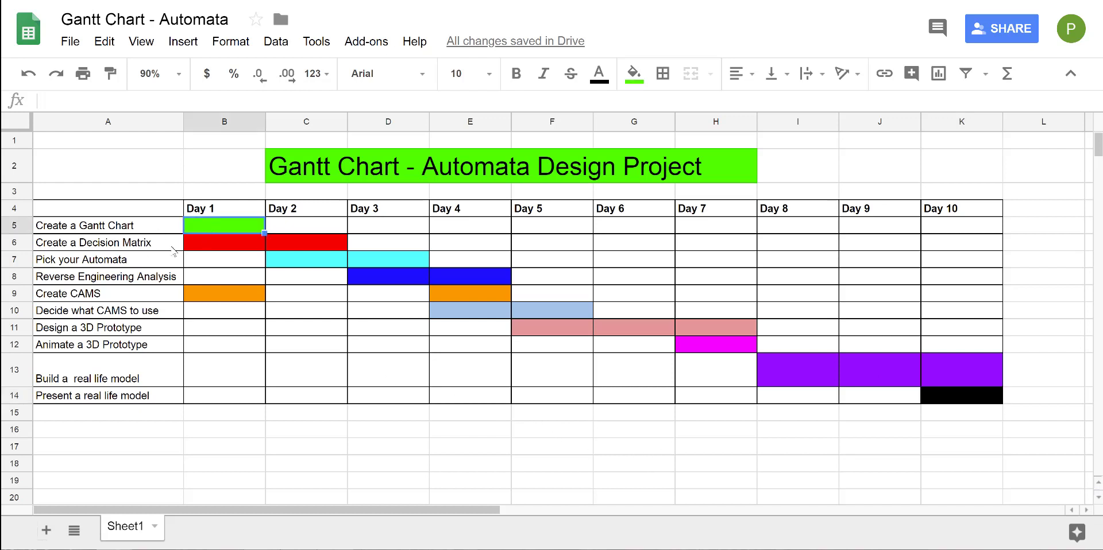
click(101, 246)
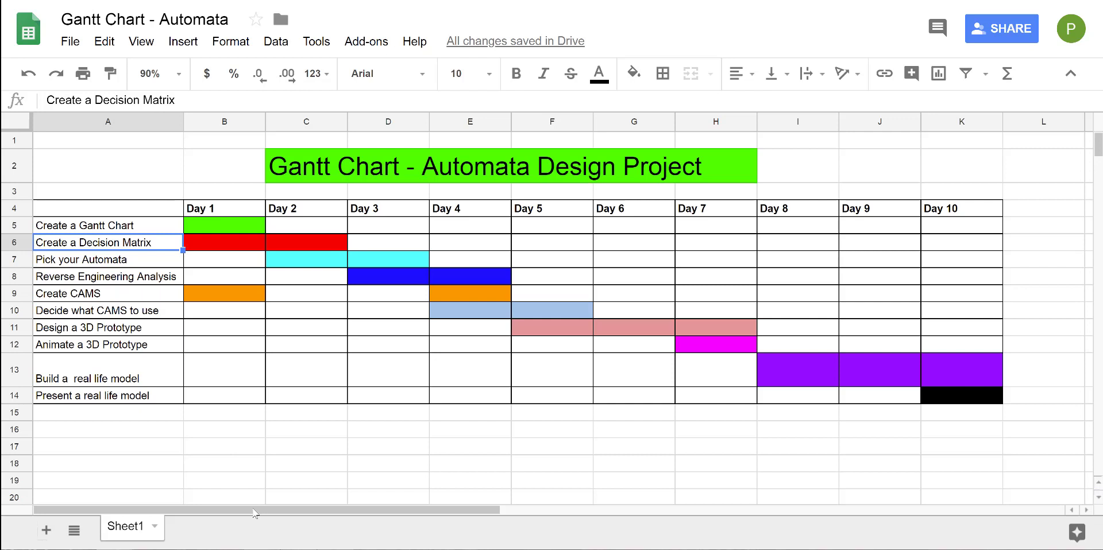
drag(261, 510, 634, 453)
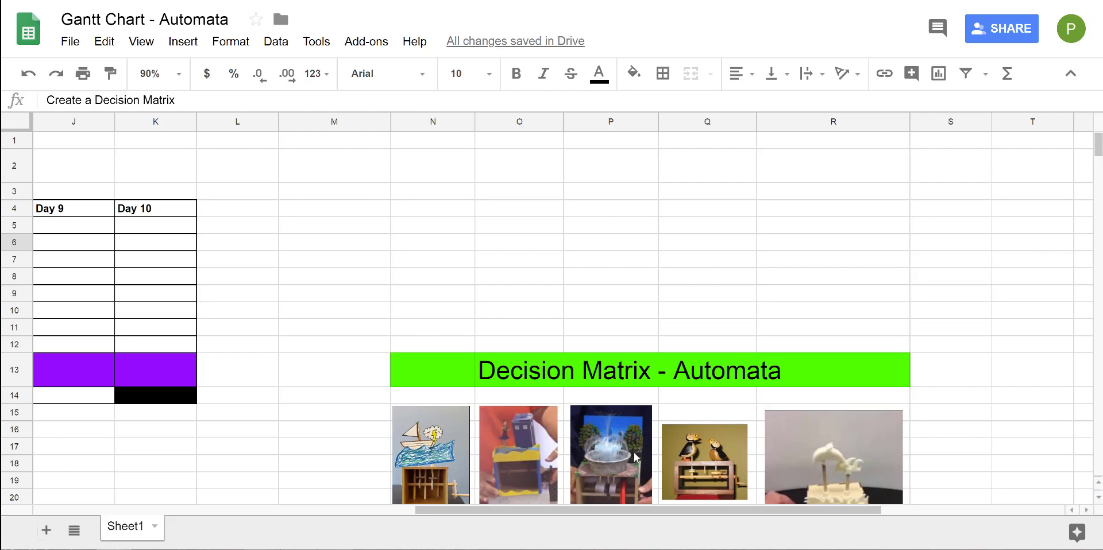
scroll(696, 458, down, 5)
scroll(710, 454, up, 2)
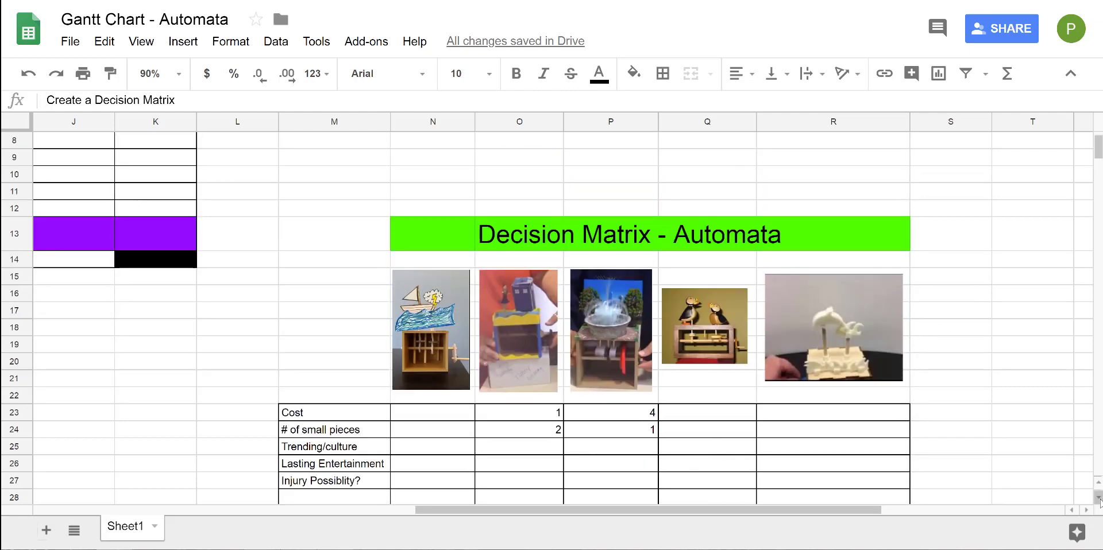
click(978, 451)
scroll(954, 448, down, 2)
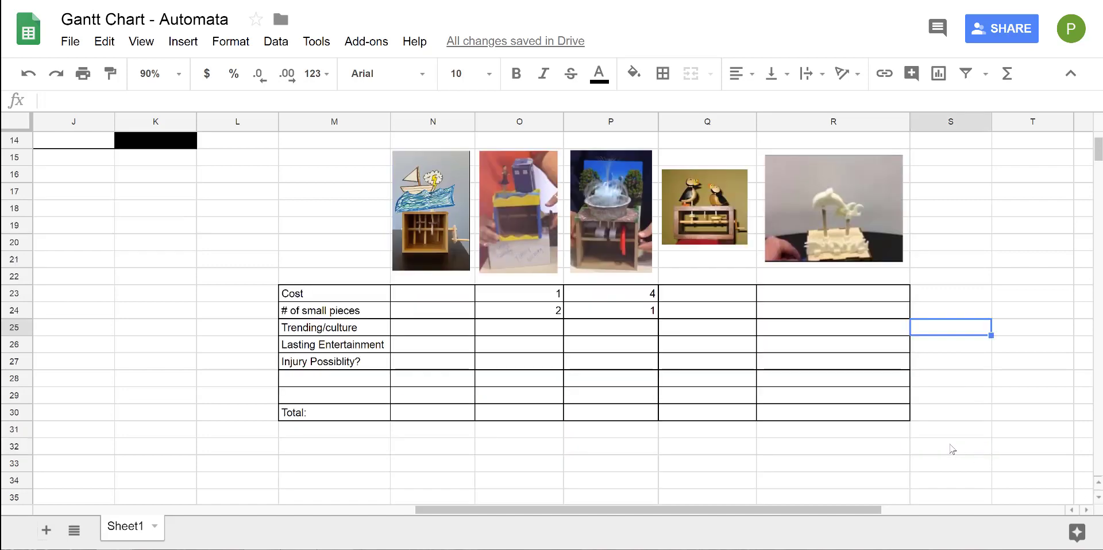
scroll(933, 238, up, 2)
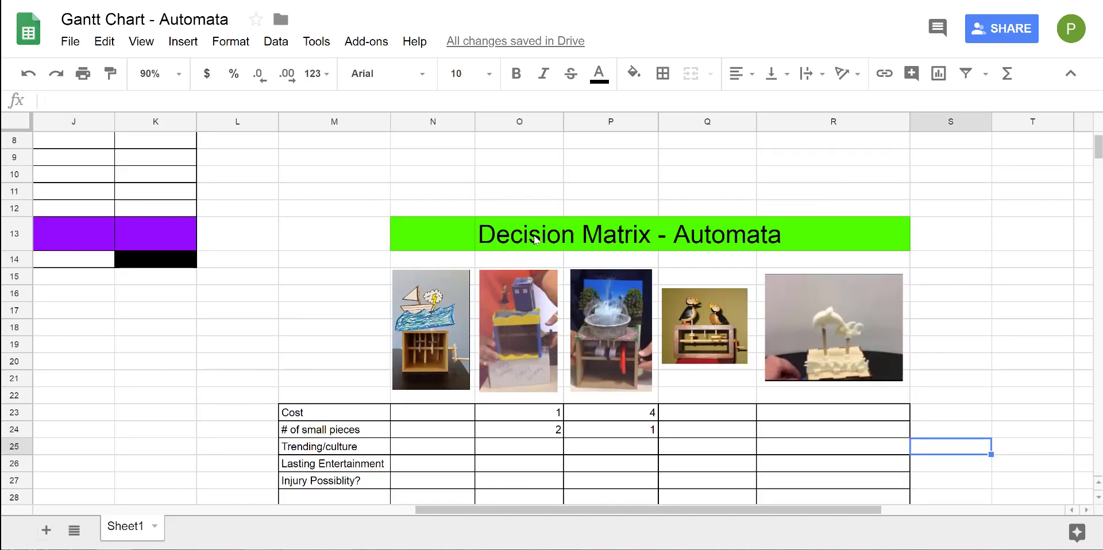
scroll(766, 267, down, 2)
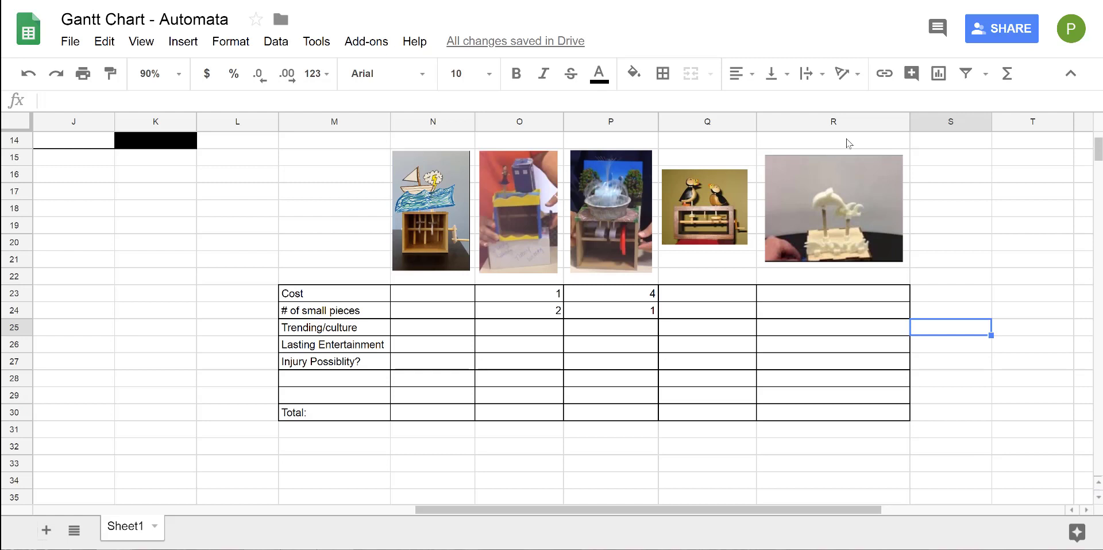
drag(303, 297, 317, 370)
click(325, 294)
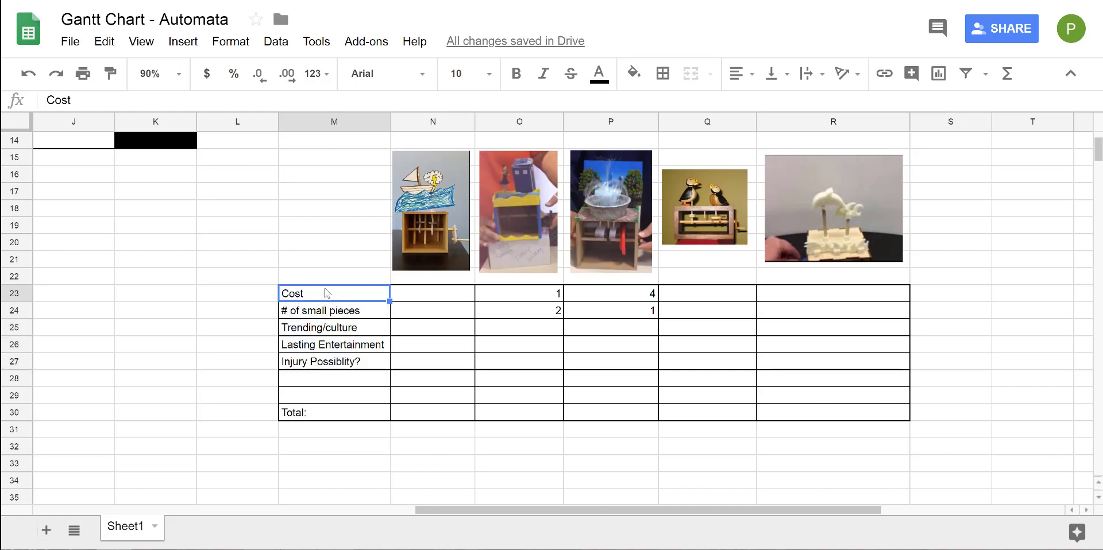
click(329, 314)
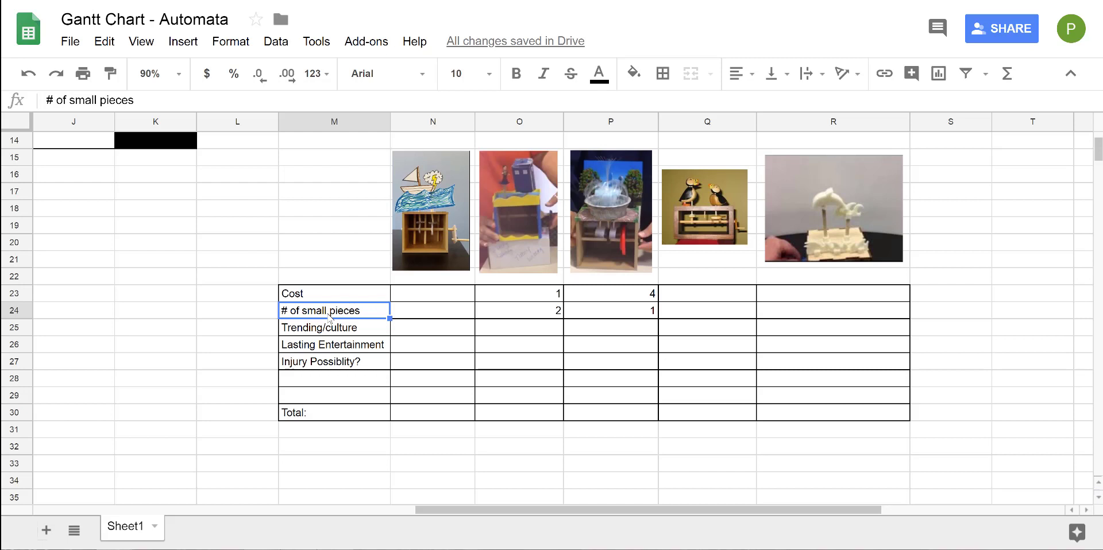
click(355, 334)
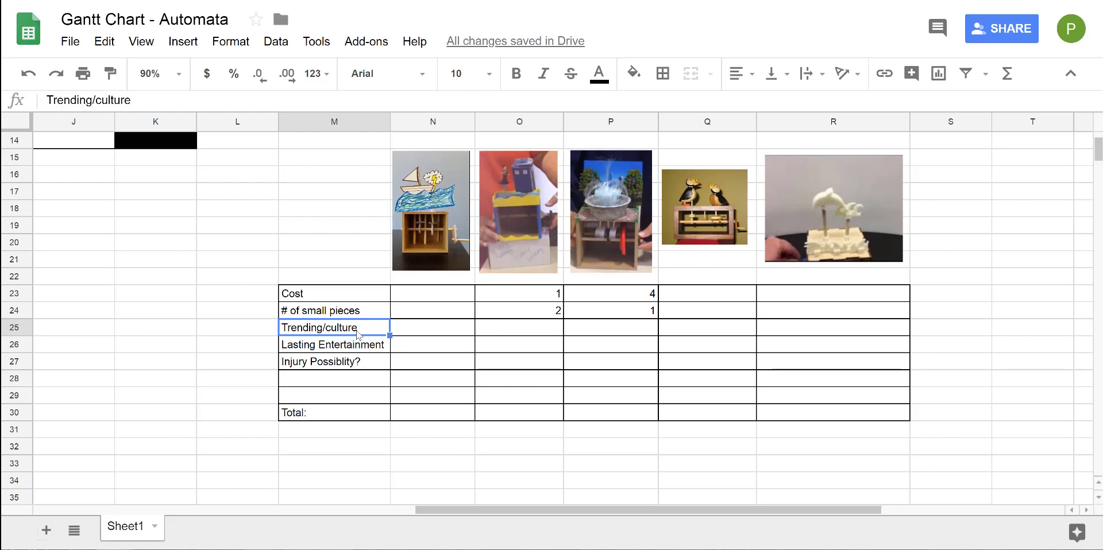
click(360, 348)
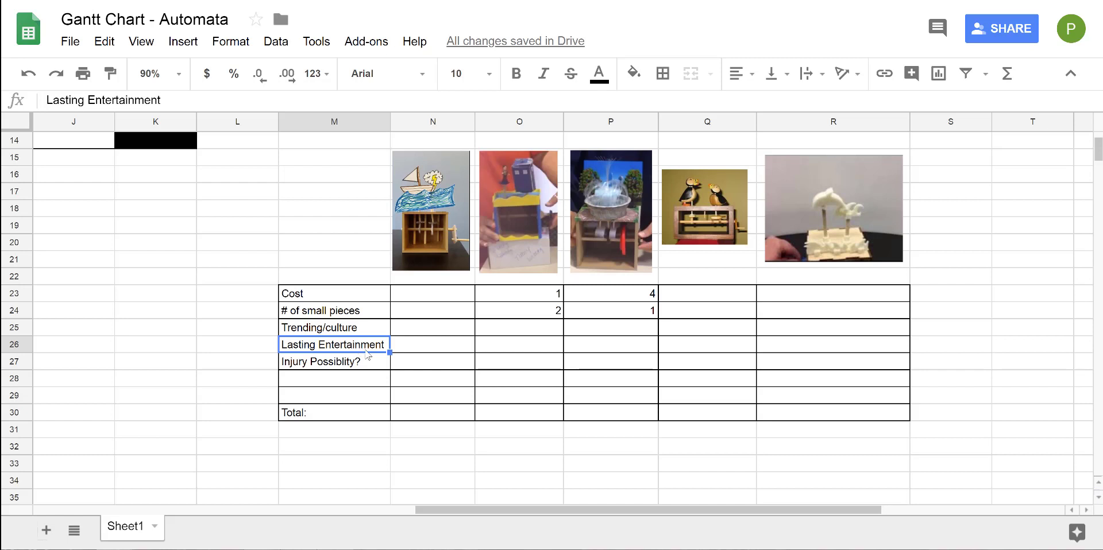
click(363, 363)
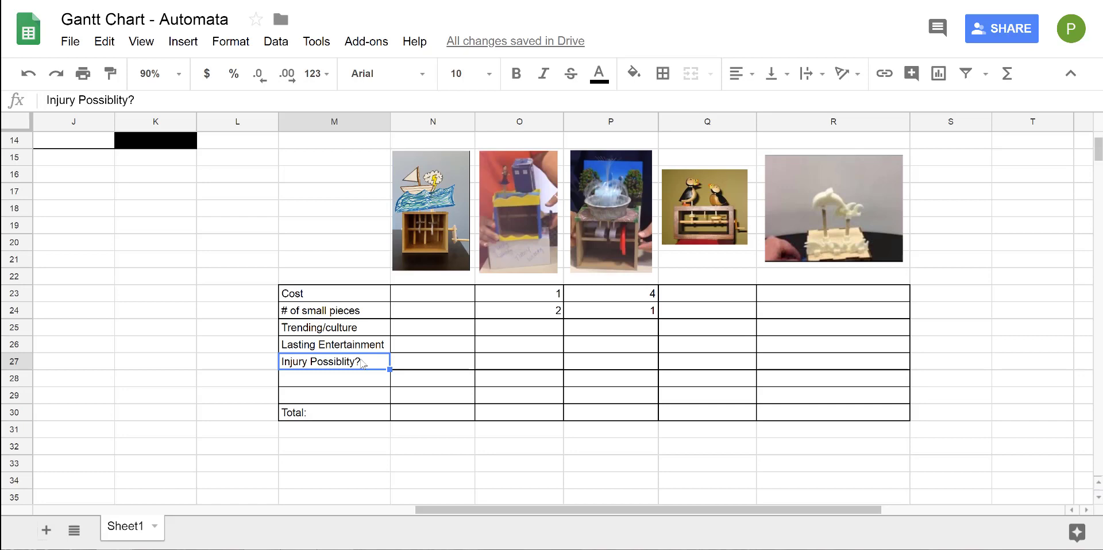
drag(336, 293, 337, 310)
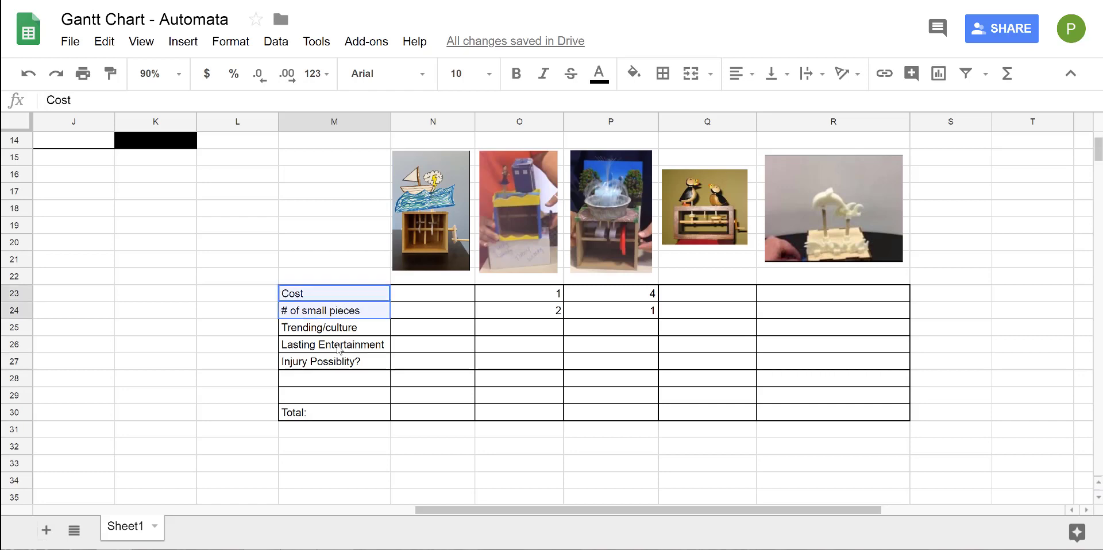
drag(339, 348, 357, 395)
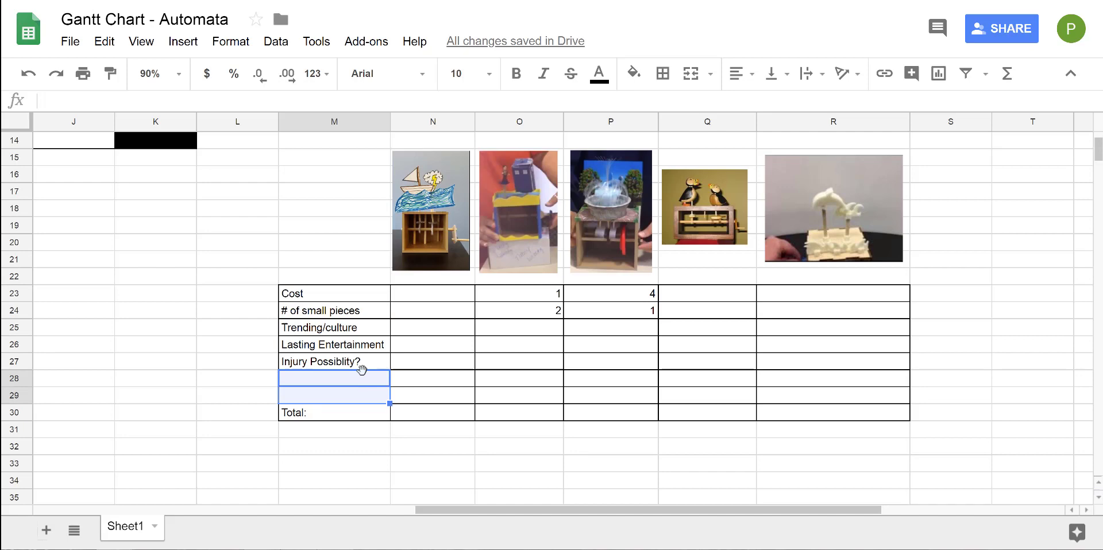
click(334, 298)
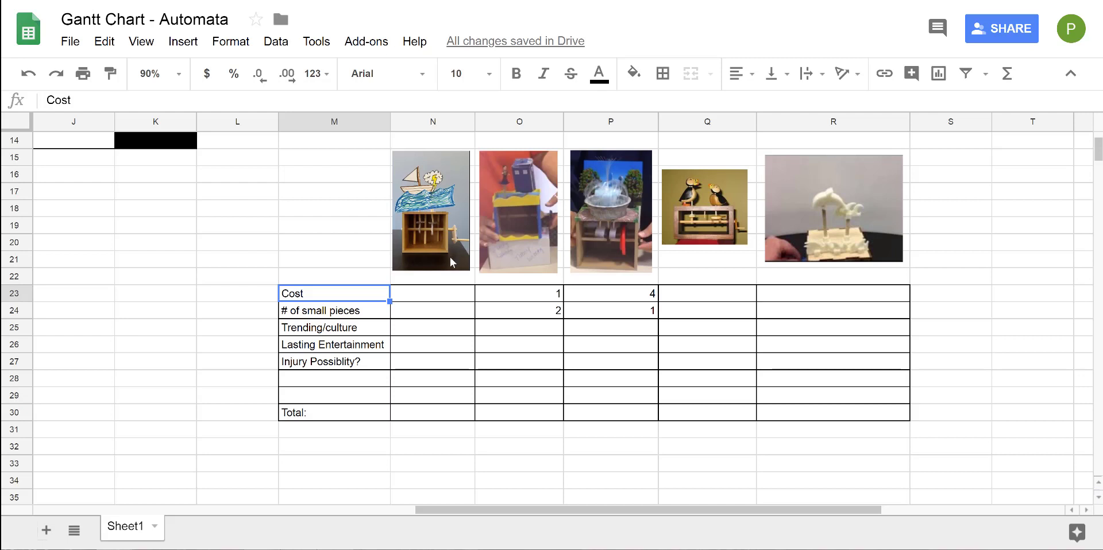
Enter Cost scores of 4, 2 and 1 for the first three automata
click(434, 300)
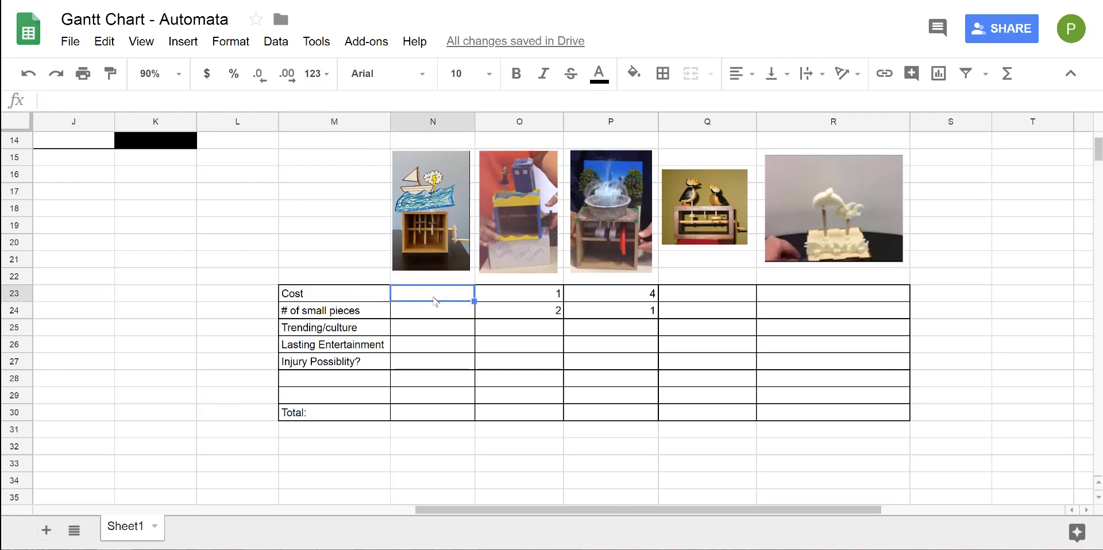
text(4)
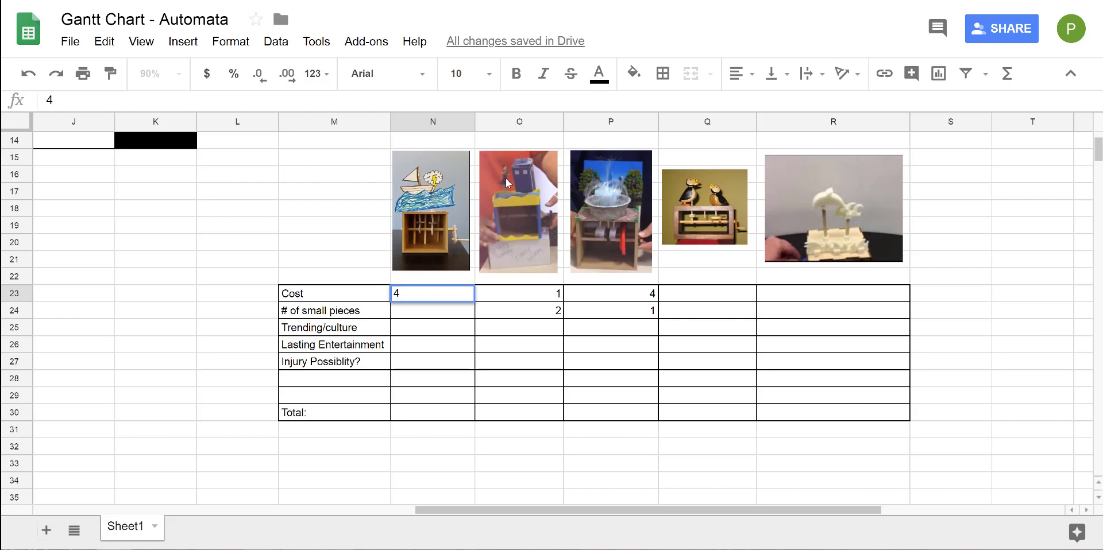
click(530, 302)
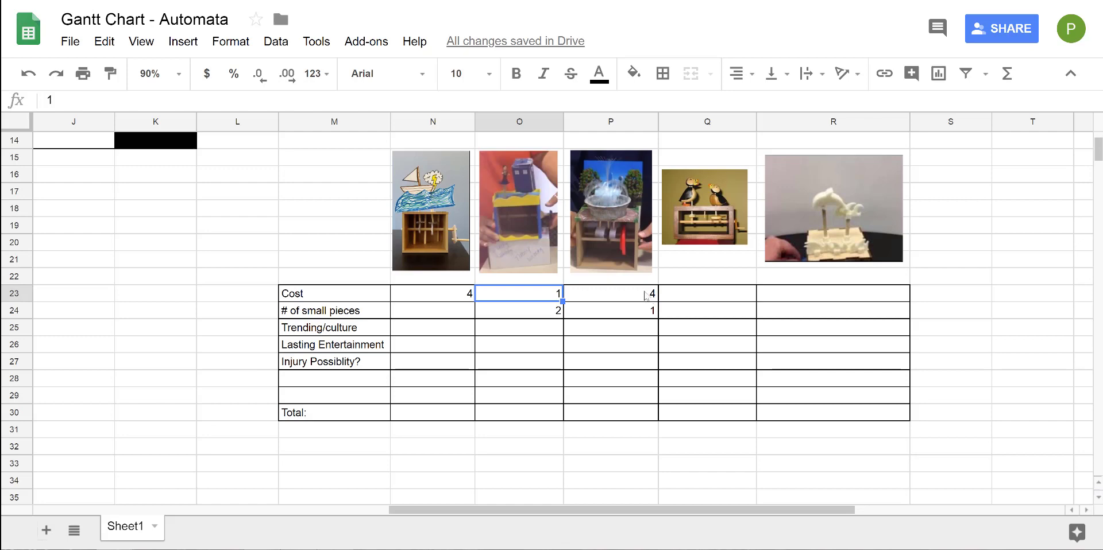
click(646, 295)
text(1)
click(616, 210)
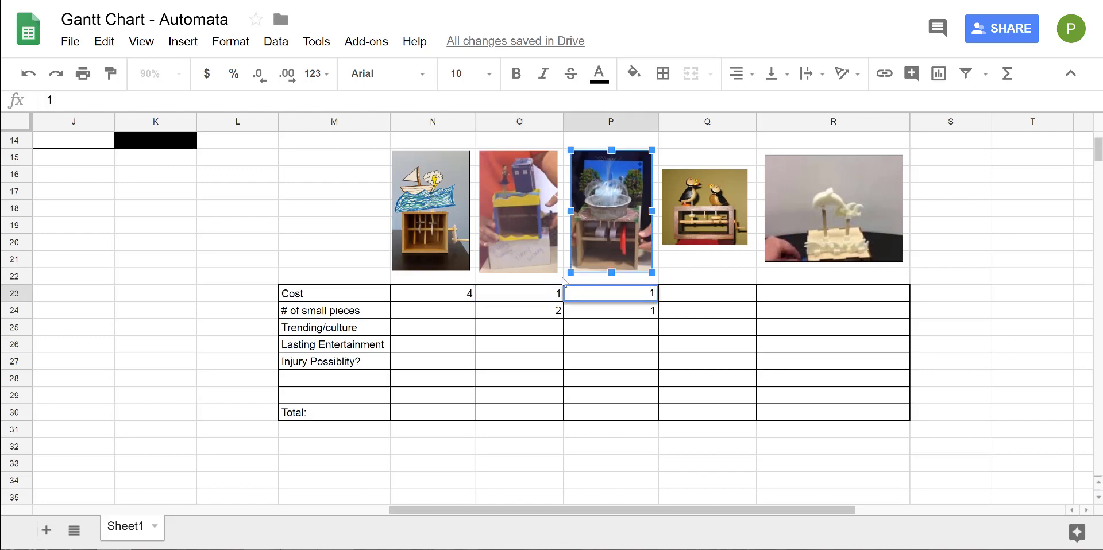
click(556, 293)
text(2)
click(611, 328)
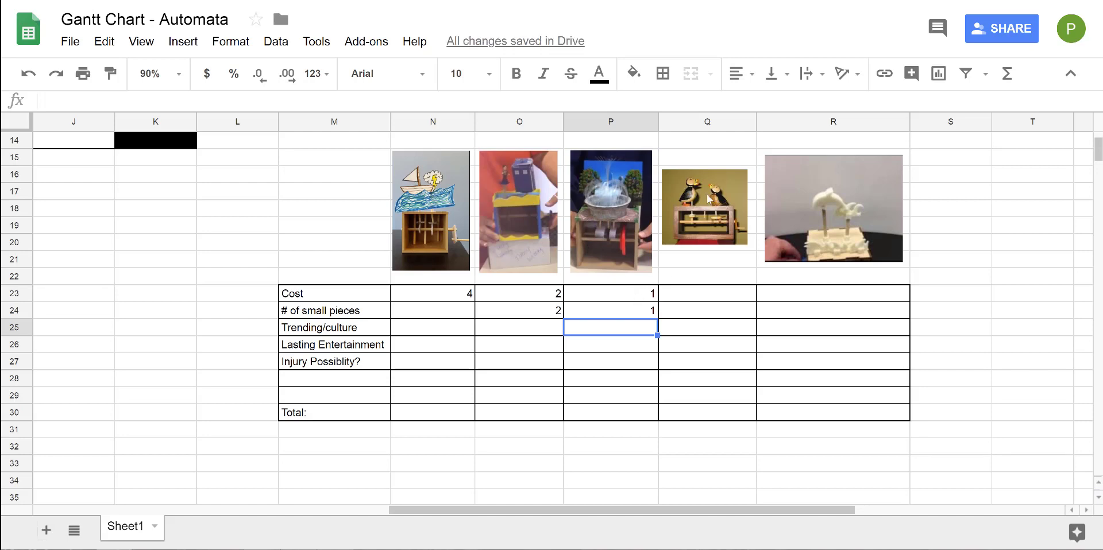
Give the fourth automaton Cost 1 and the fifth Cost 3, checking the row
click(717, 298)
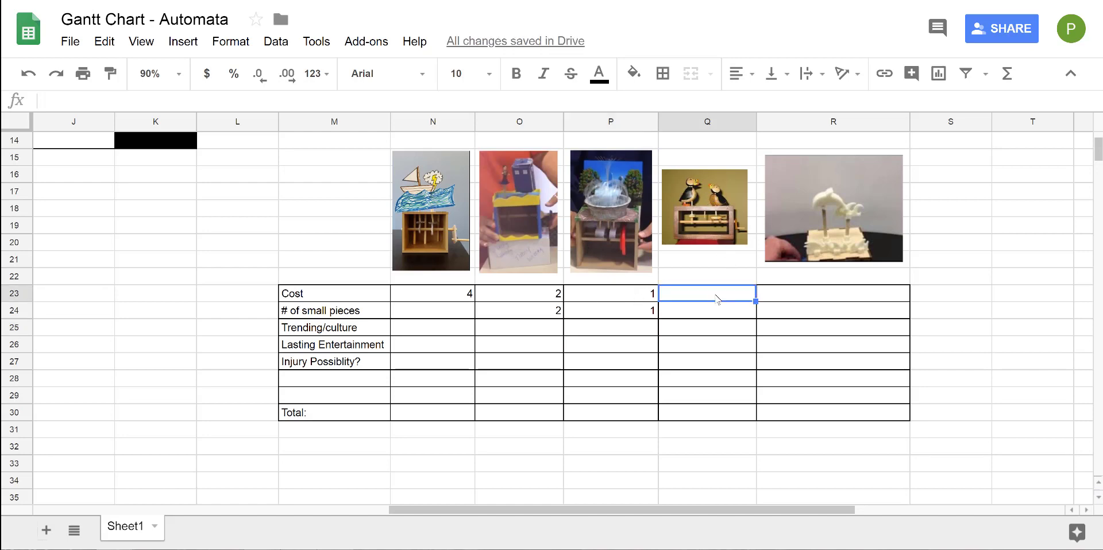
text(1)
key(Return)
key(Down)
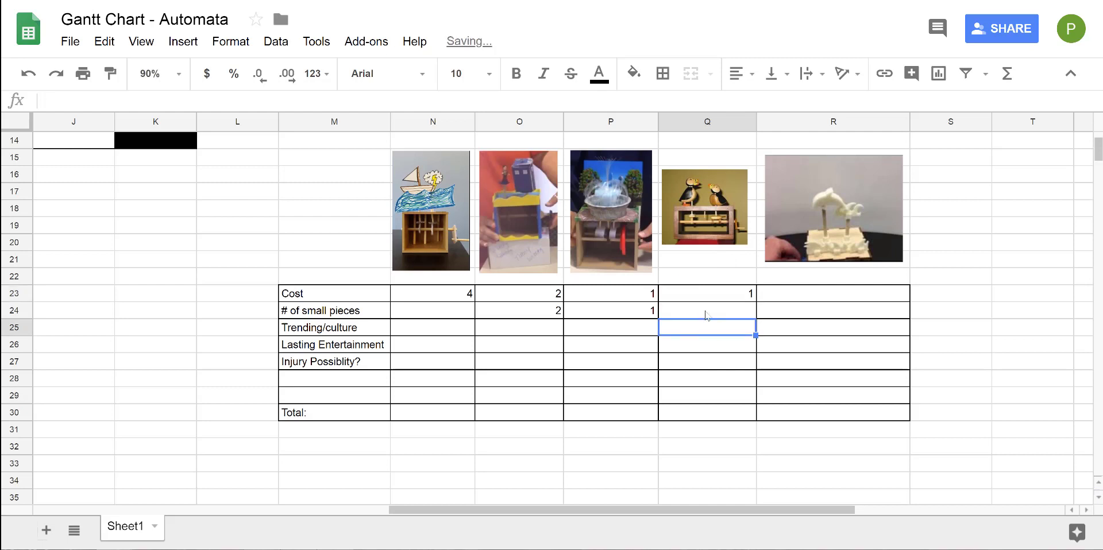
drag(702, 294, 471, 294)
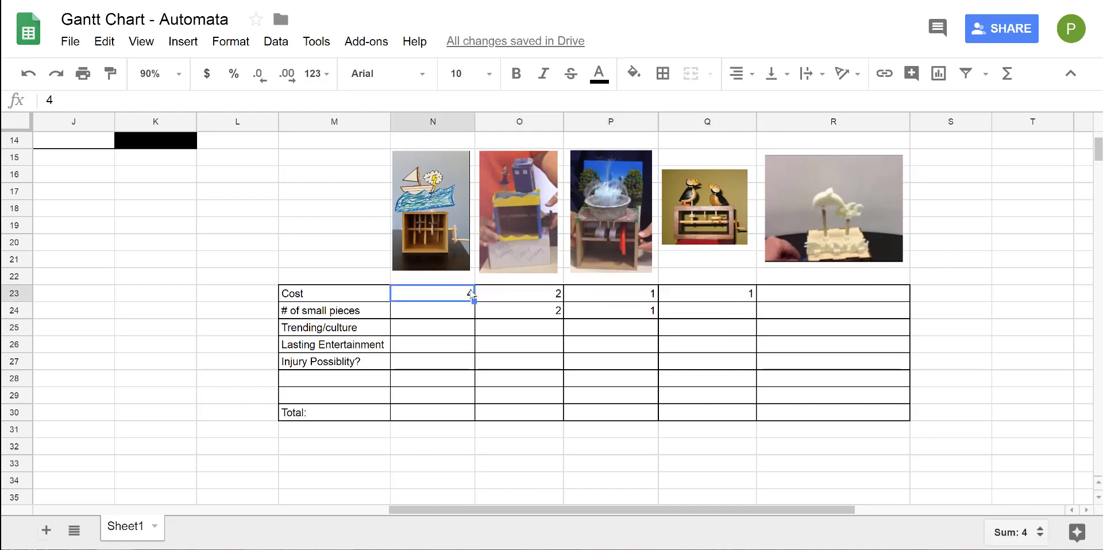
click(468, 294)
click(839, 299)
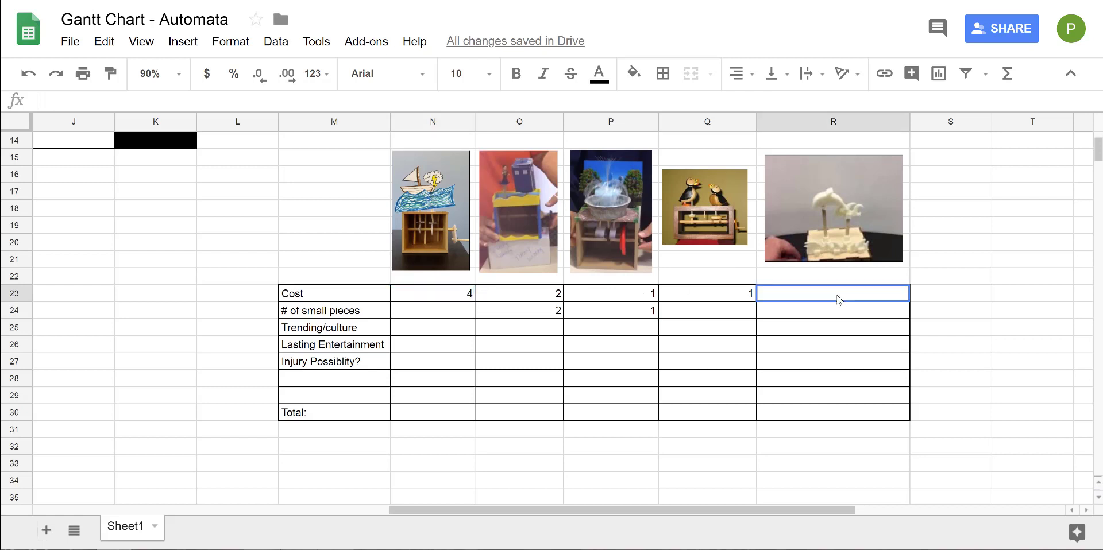
text(3)
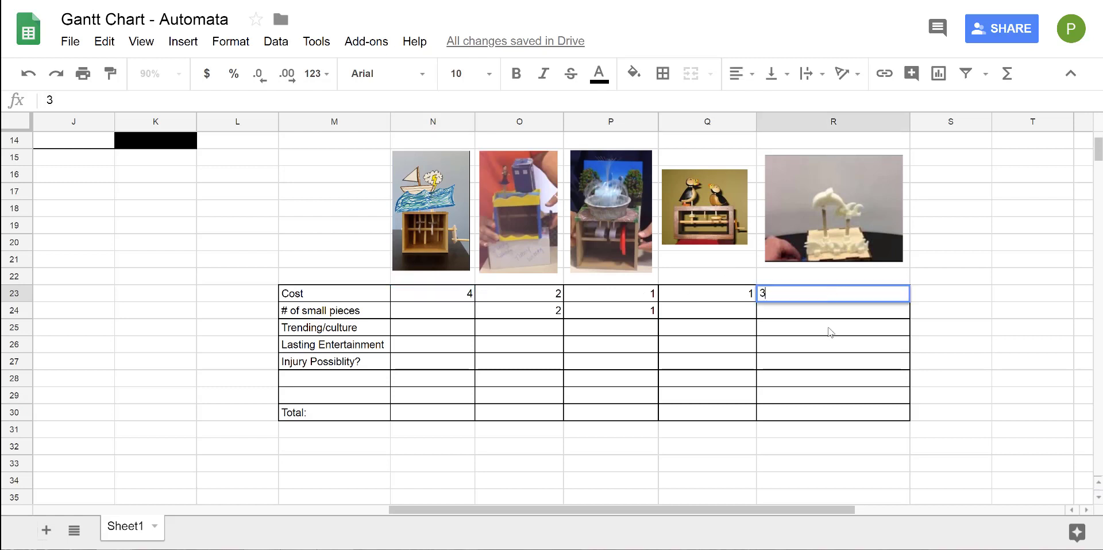
click(829, 327)
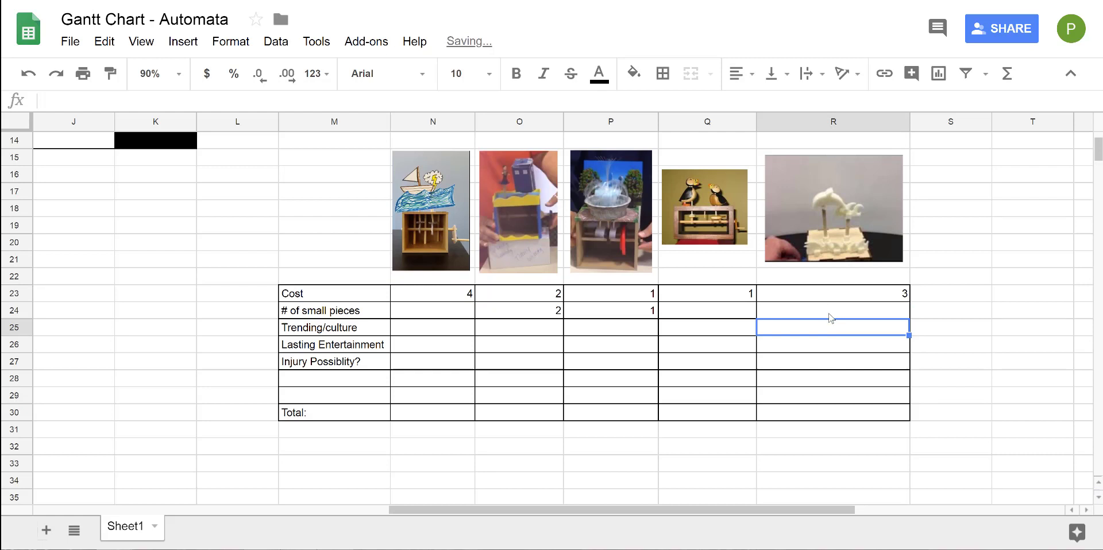
click(873, 294)
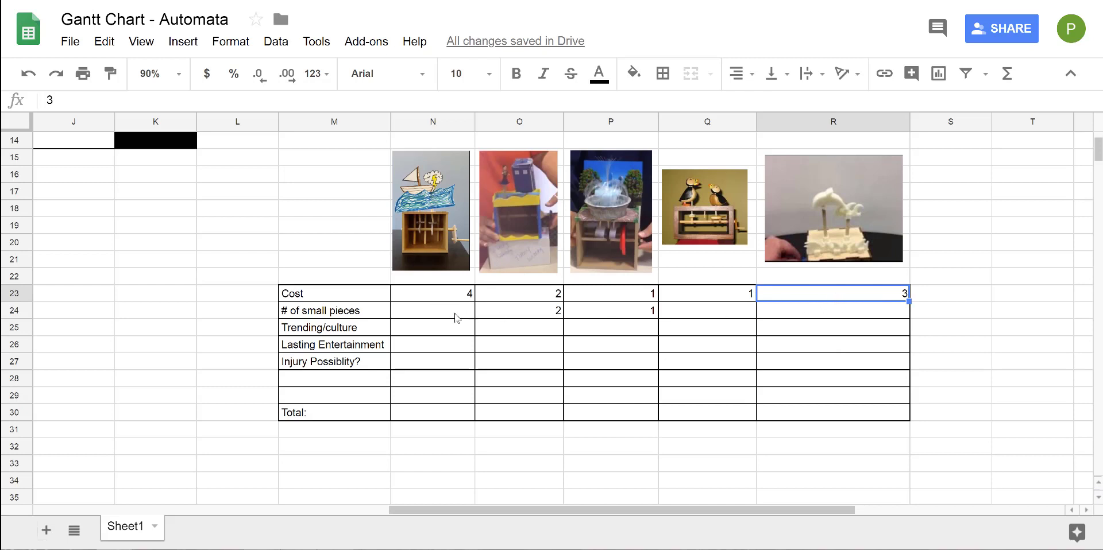
Score # of small pieces as 2, 3, 4 and 3 for automata one, two, four and five
click(431, 312)
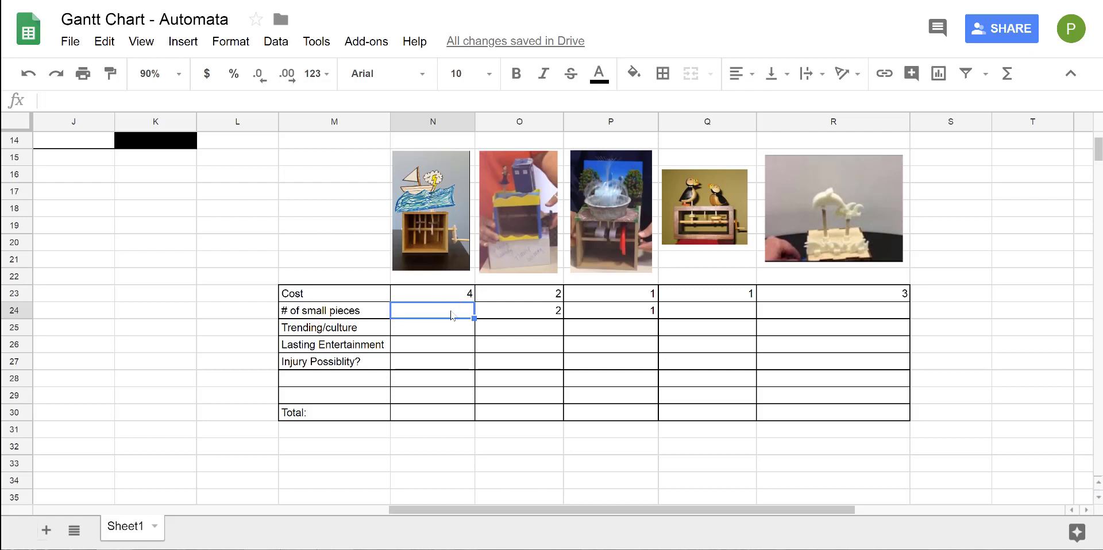
text(2)
click(493, 343)
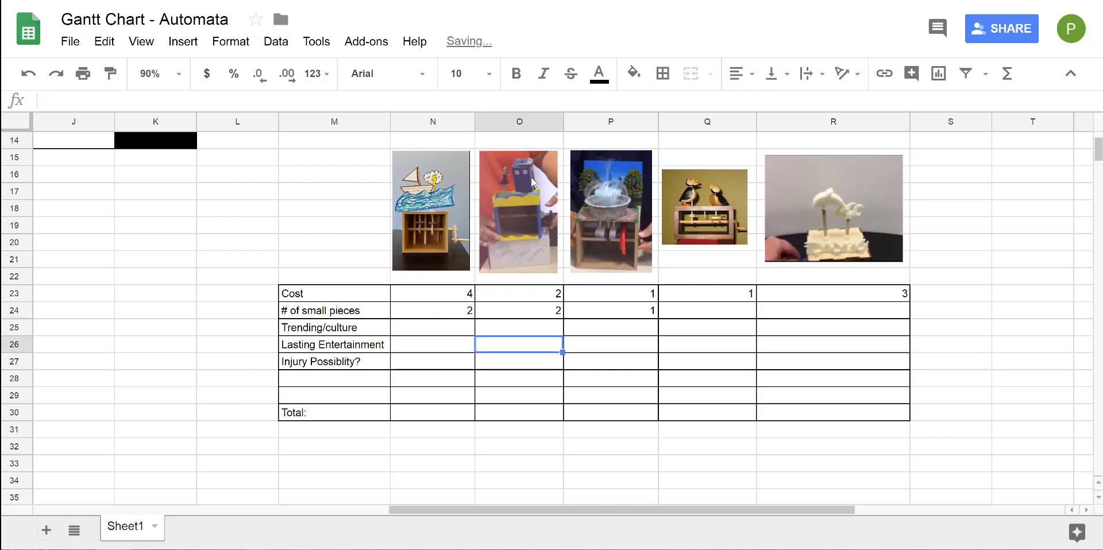
click(540, 311)
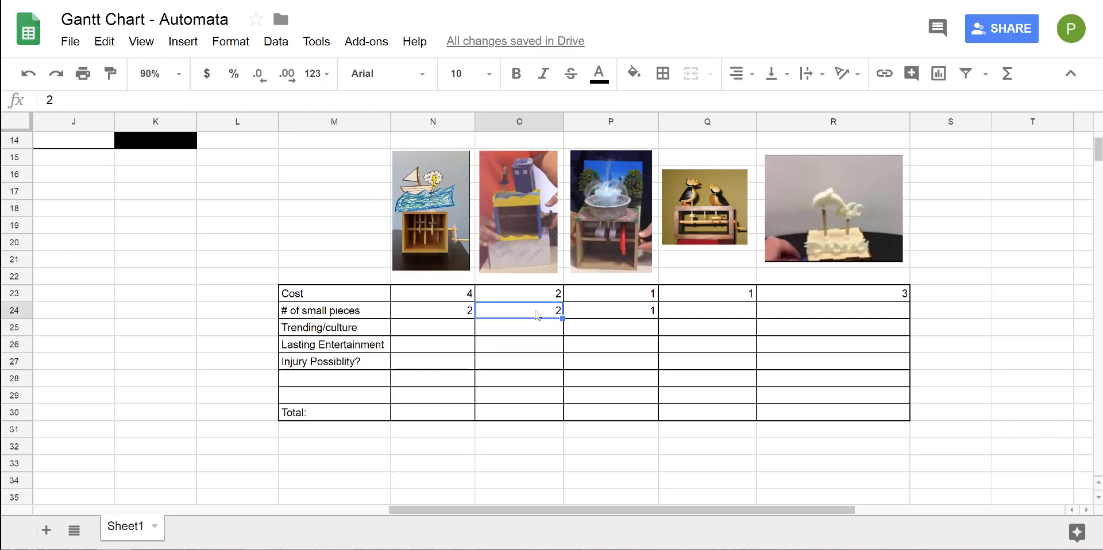
text(3)
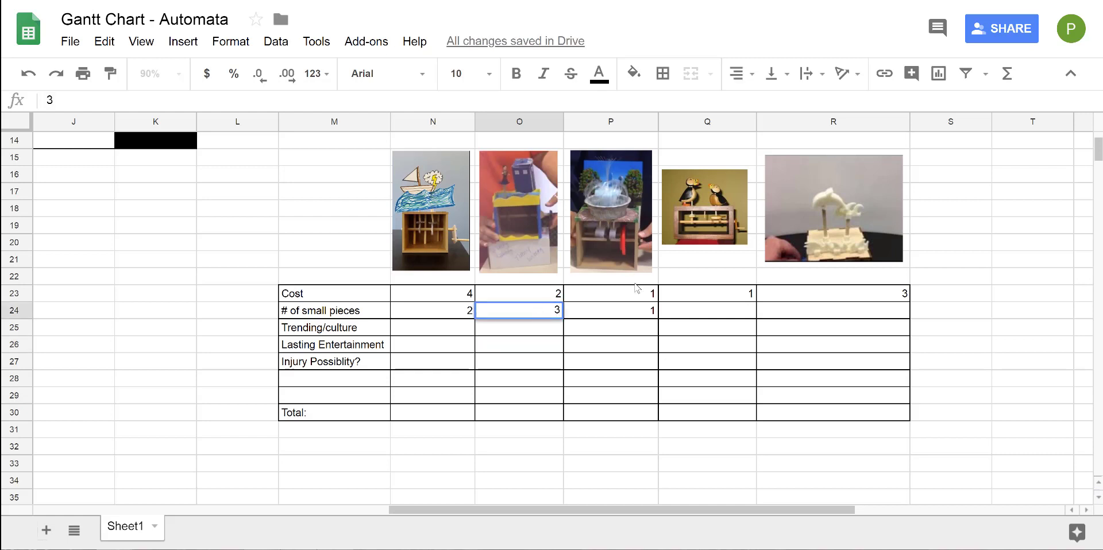
click(642, 311)
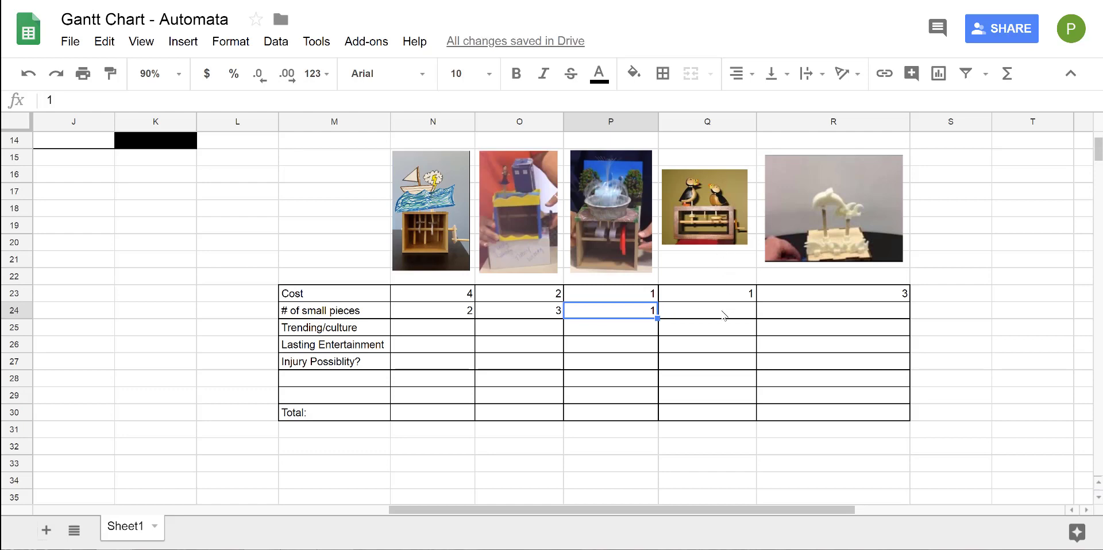
click(723, 313)
text(4)
click(738, 343)
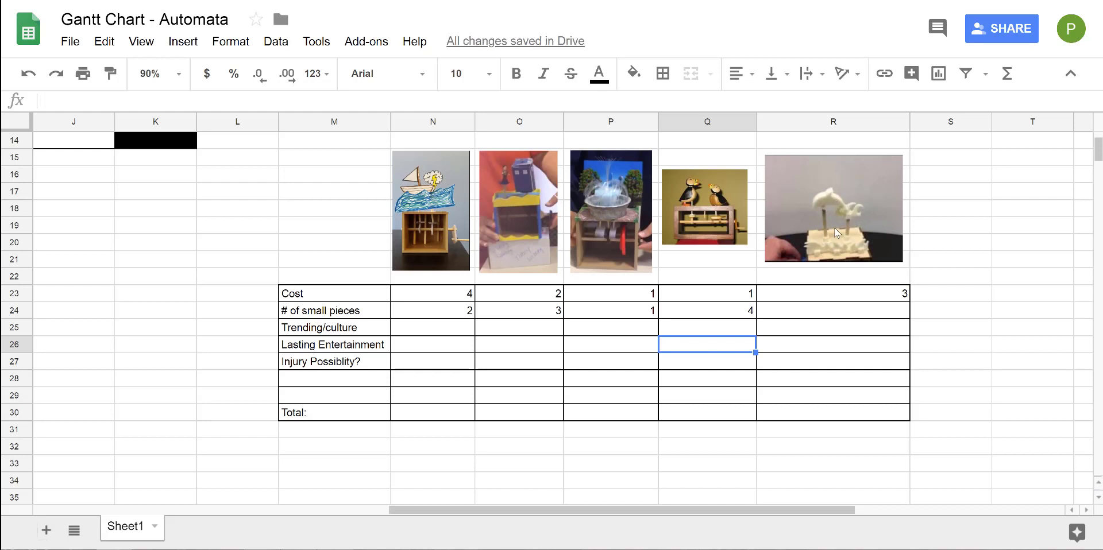
click(846, 315)
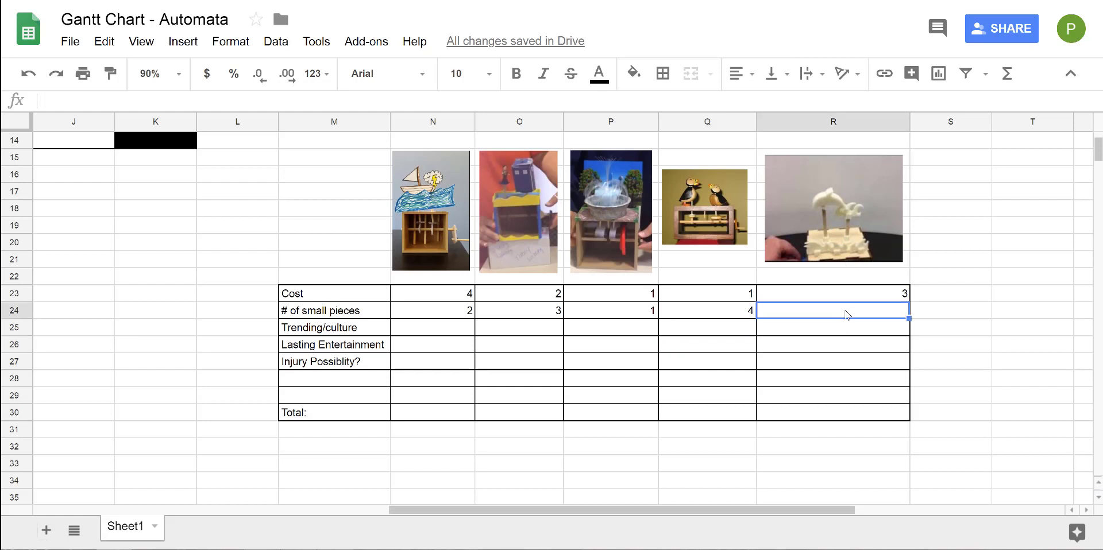
text(3)
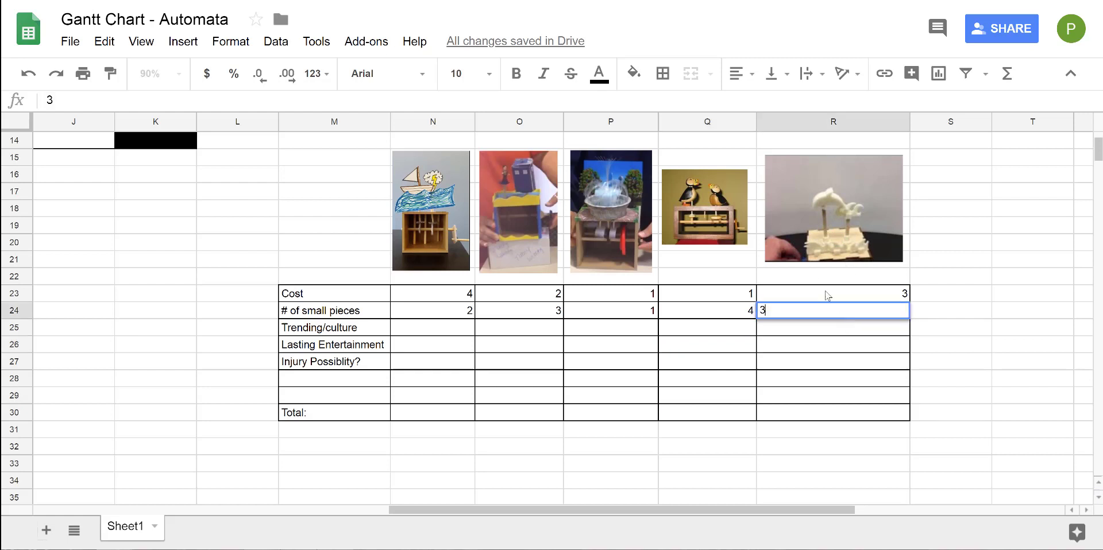
click(812, 296)
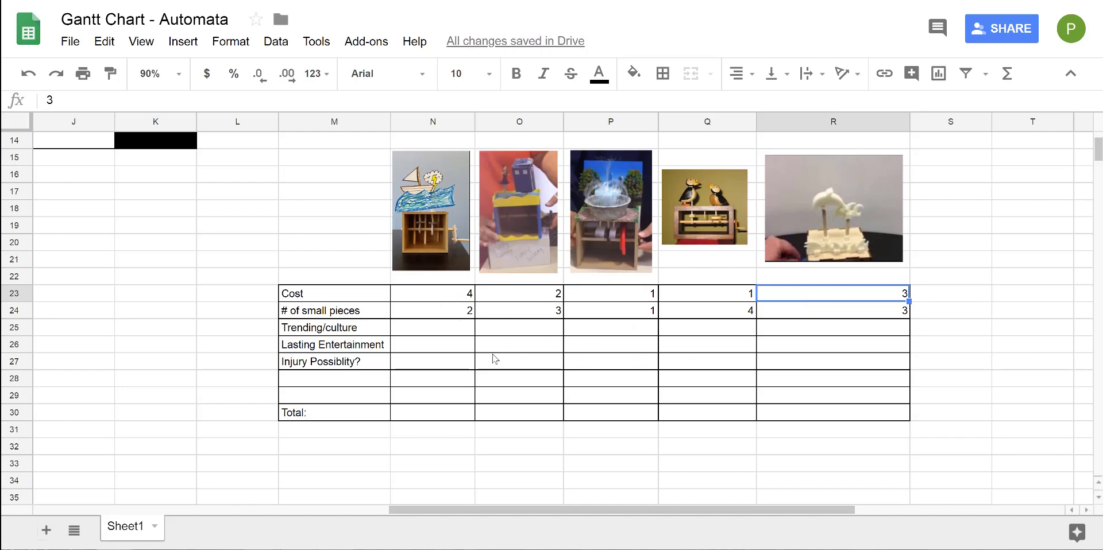
Enter Trending, Lasting Entertainment and Injury scores for automata one to three: 3-2-1, 4-3-2, 1-3-2
click(465, 330)
text(3)
key(Return)
text(2)
key(Return)
text(1)
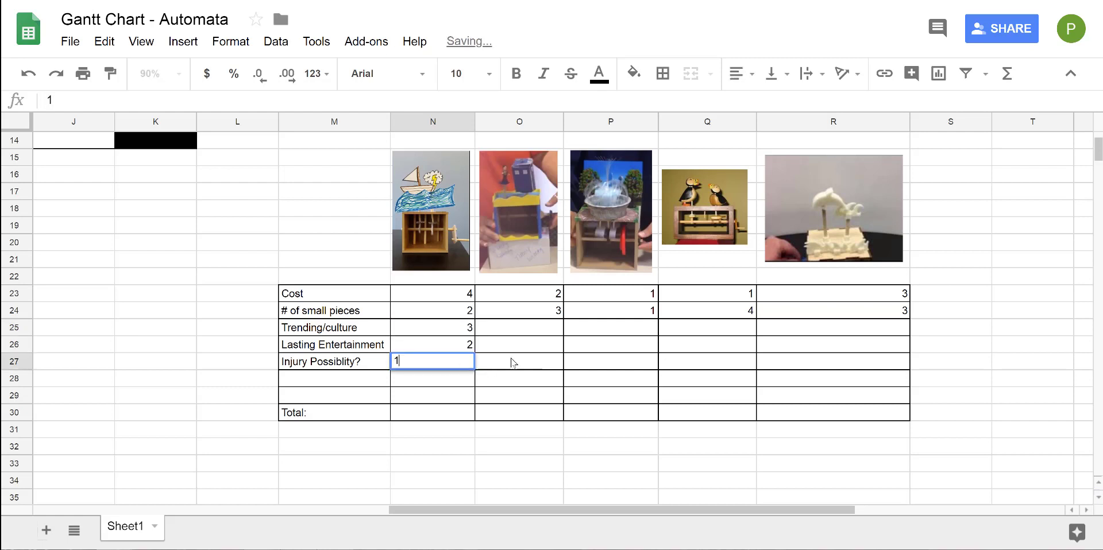
click(526, 331)
text(4)
key(Return)
text(3)
key(Return)
text(2)
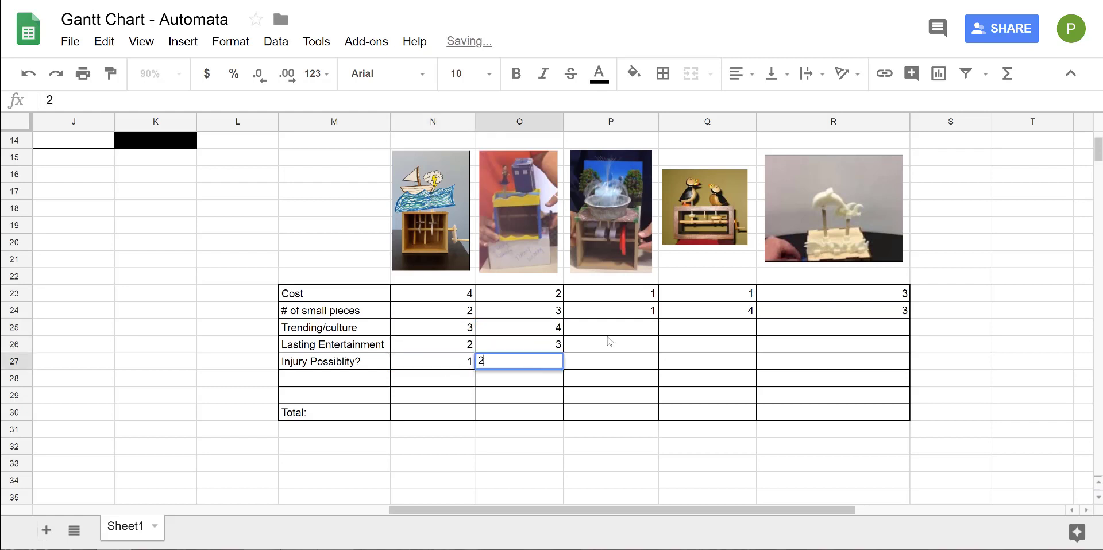
click(610, 333)
text(1)
key(Return)
text(3)
key(Return)
text(2)
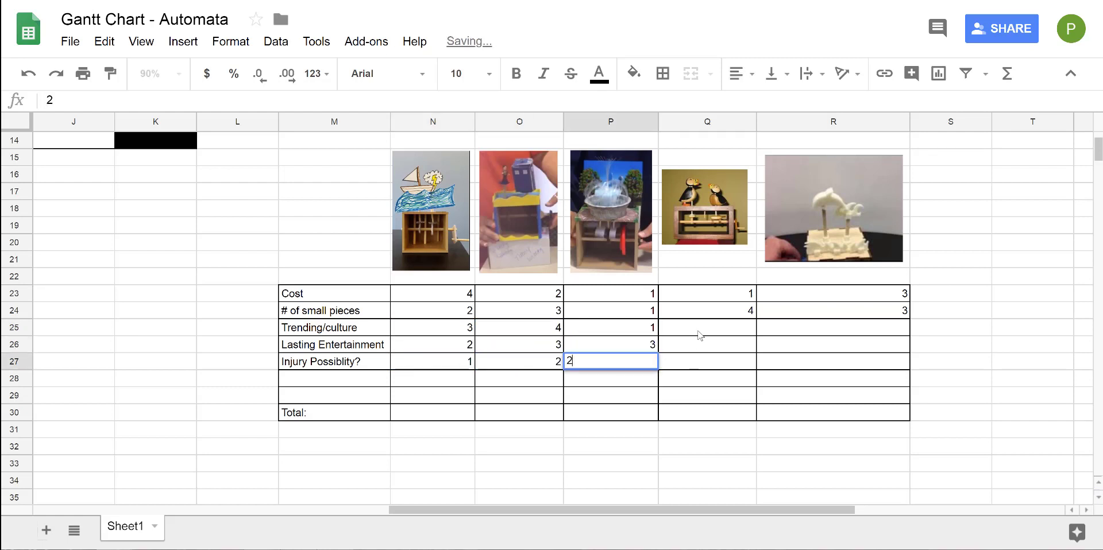
Enter the fourth automaton's scores 2, 3, 4 and the fifth's remaining scores 4, 4
click(700, 335)
text(2)
key(Return)
text(3)
key(Return)
text(4)
click(813, 337)
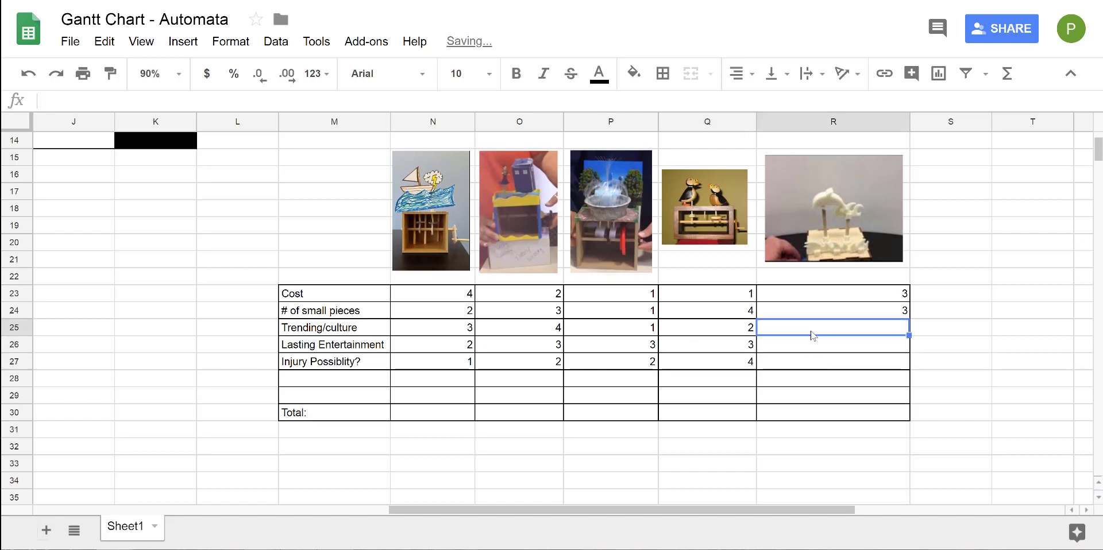
text(4)
key(Return)
text(4)
click(715, 396)
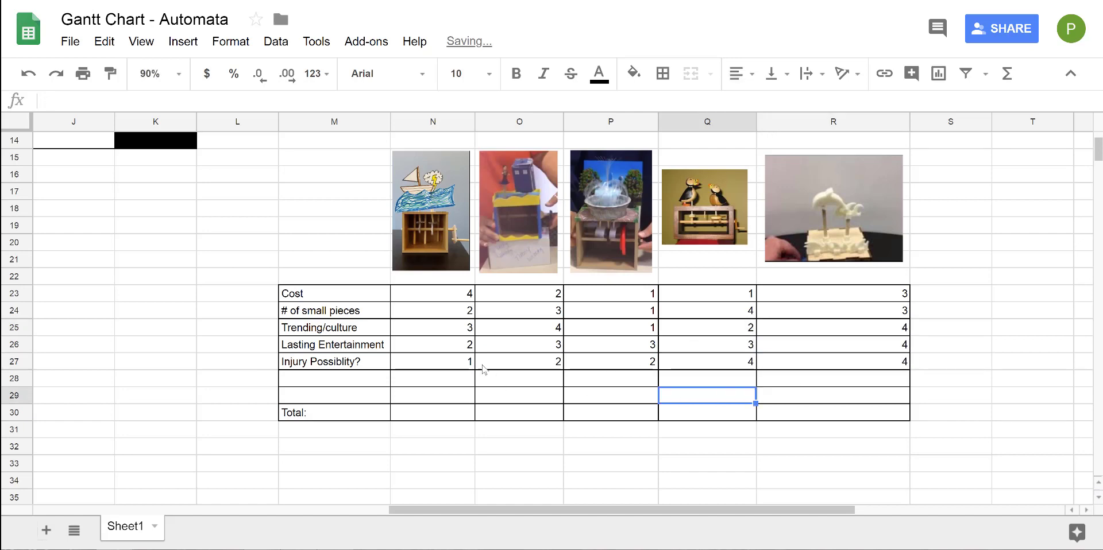
Step through the first automaton's criterion scores before totalling
click(328, 396)
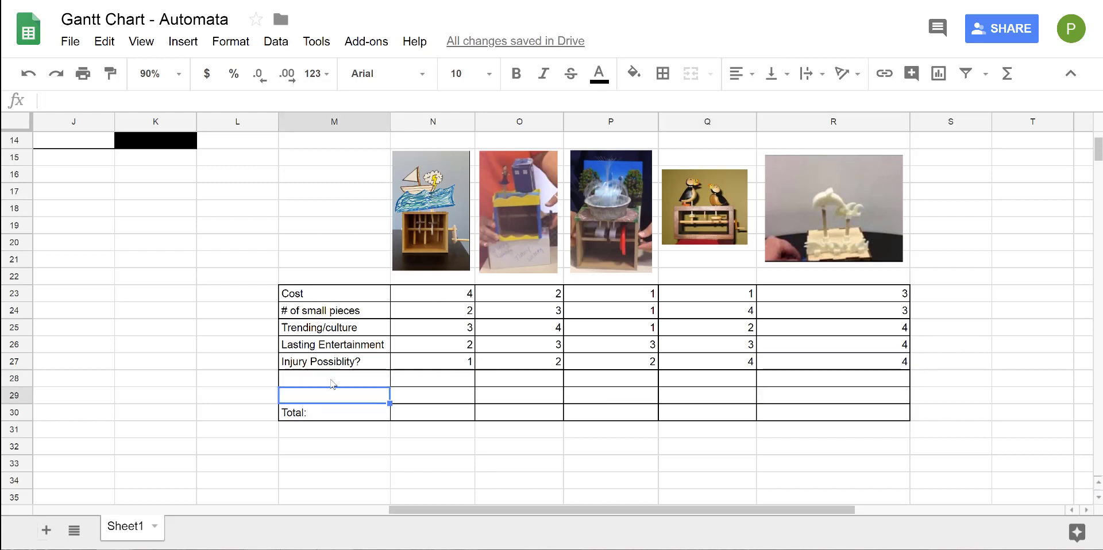
click(470, 299)
click(470, 313)
click(469, 328)
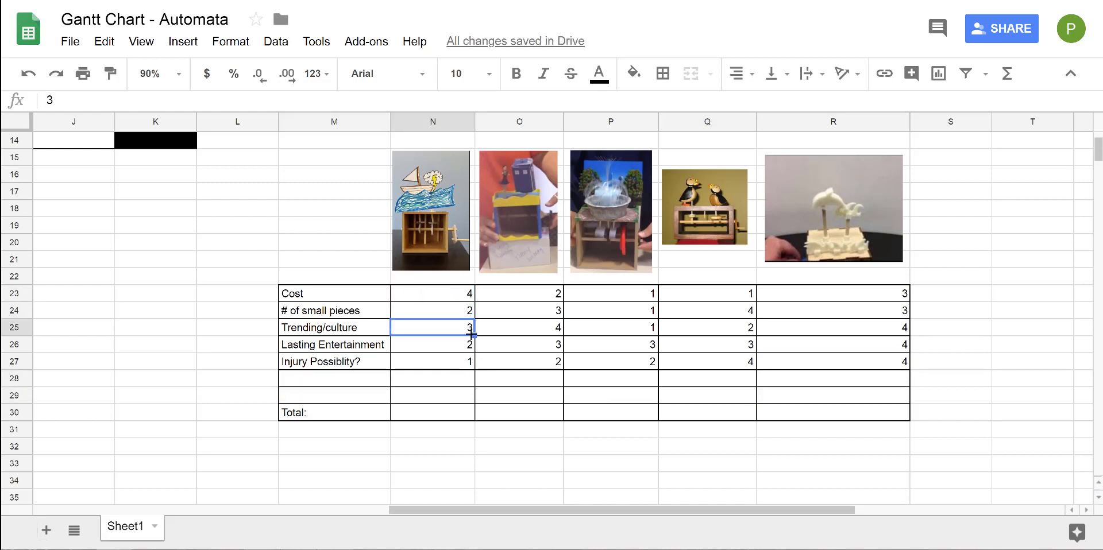
Enter totals 12, 14, 8, 14 and 18 in N30 through R30
click(458, 409)
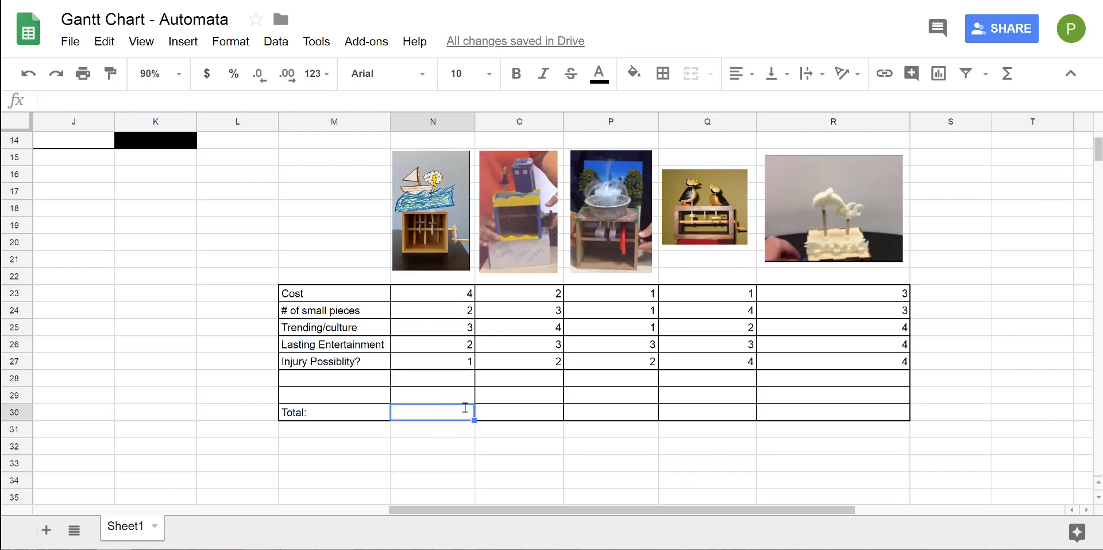
text(12)
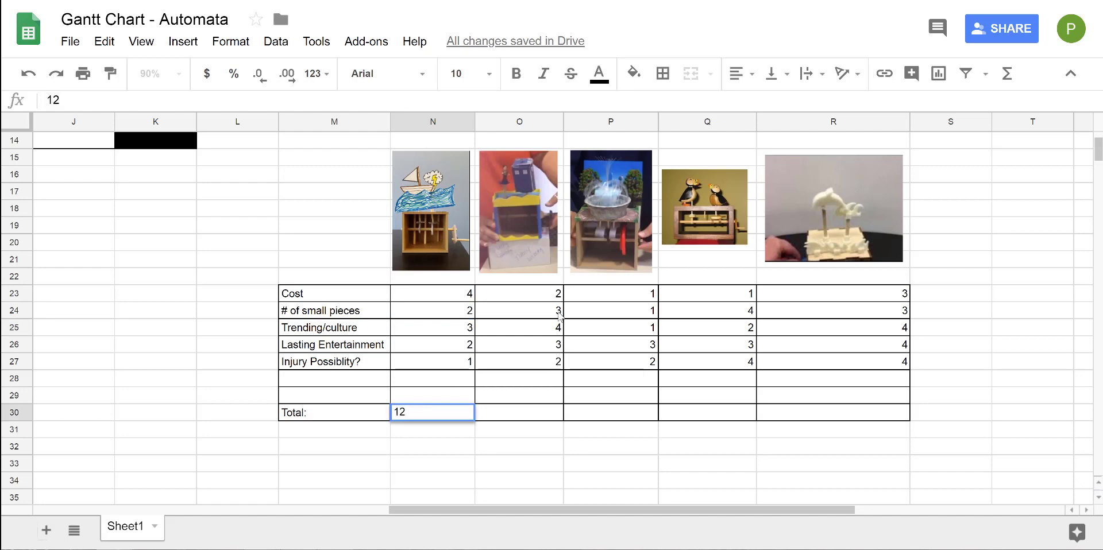
click(534, 411)
text(14)
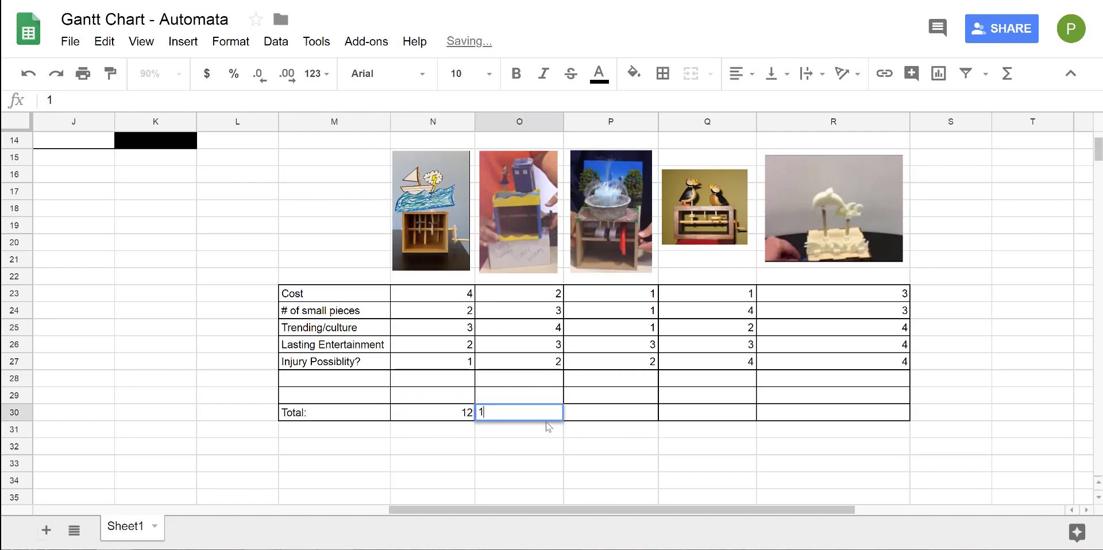
click(635, 414)
text(8)
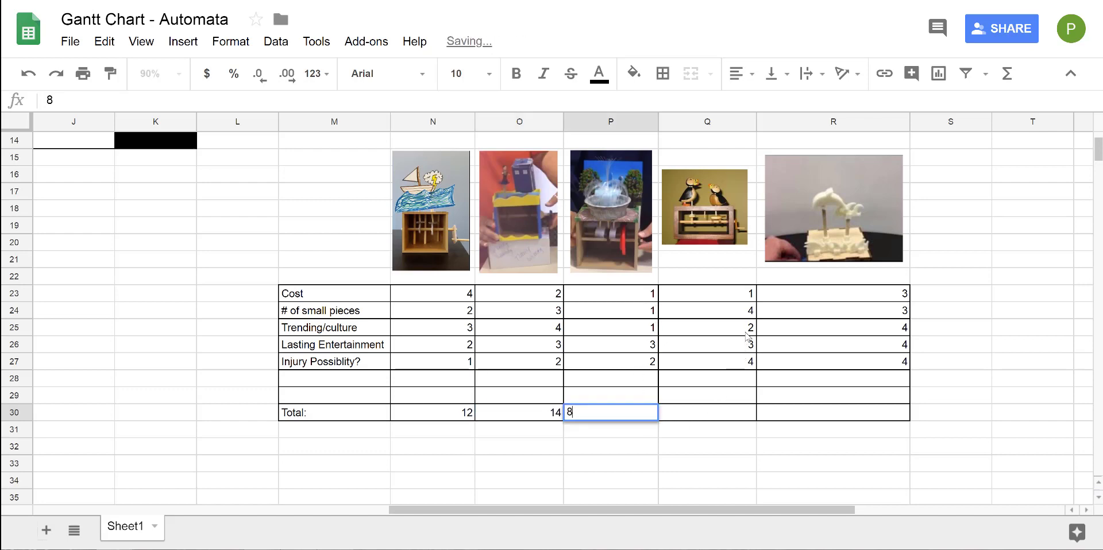
click(735, 413)
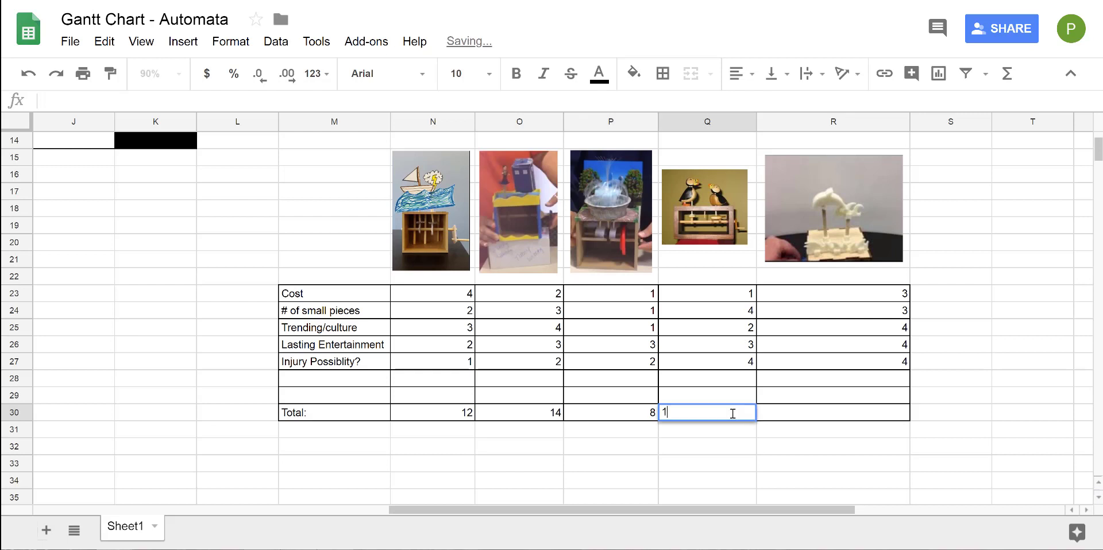
text(14)
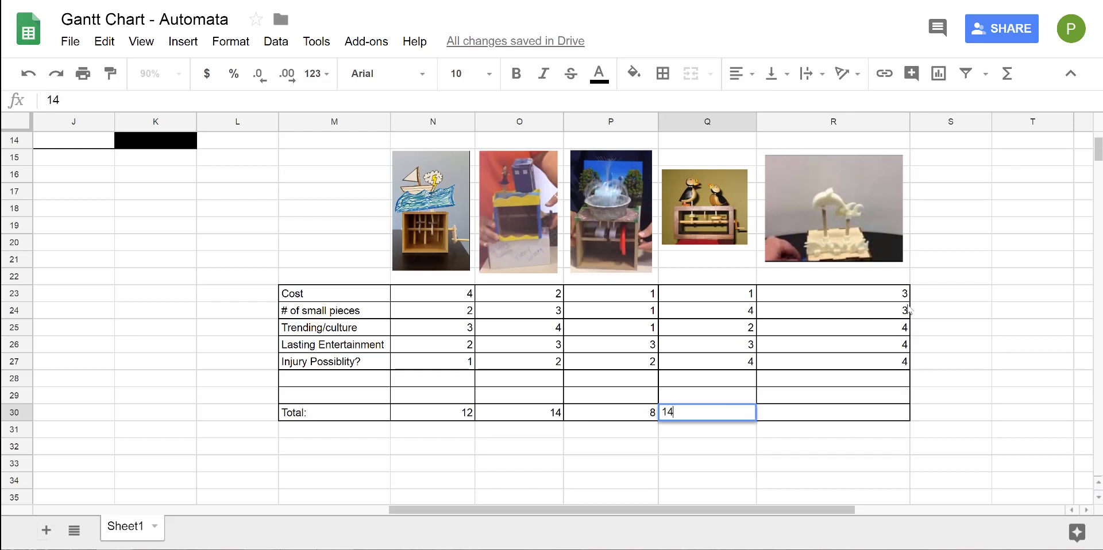
click(882, 413)
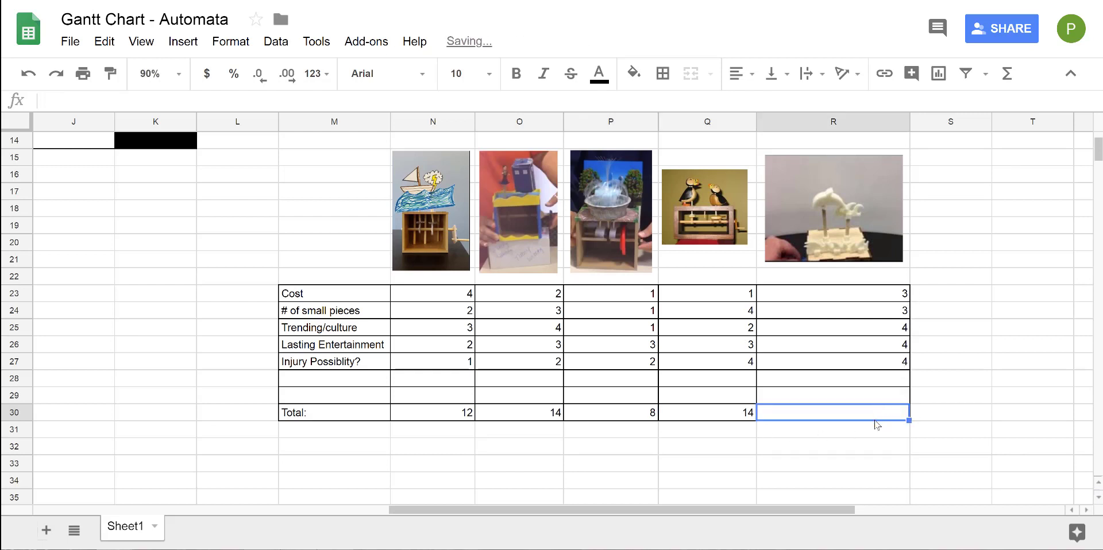
text(18)
click(976, 380)
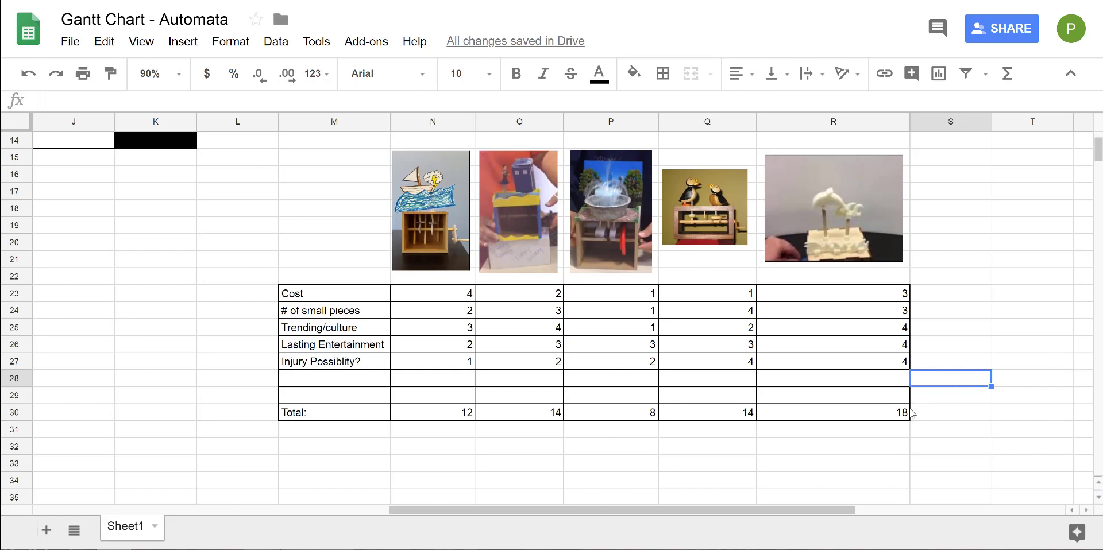
Select column R from row 14 to row 33 to read its sum of 36
drag(892, 447, 830, 143)
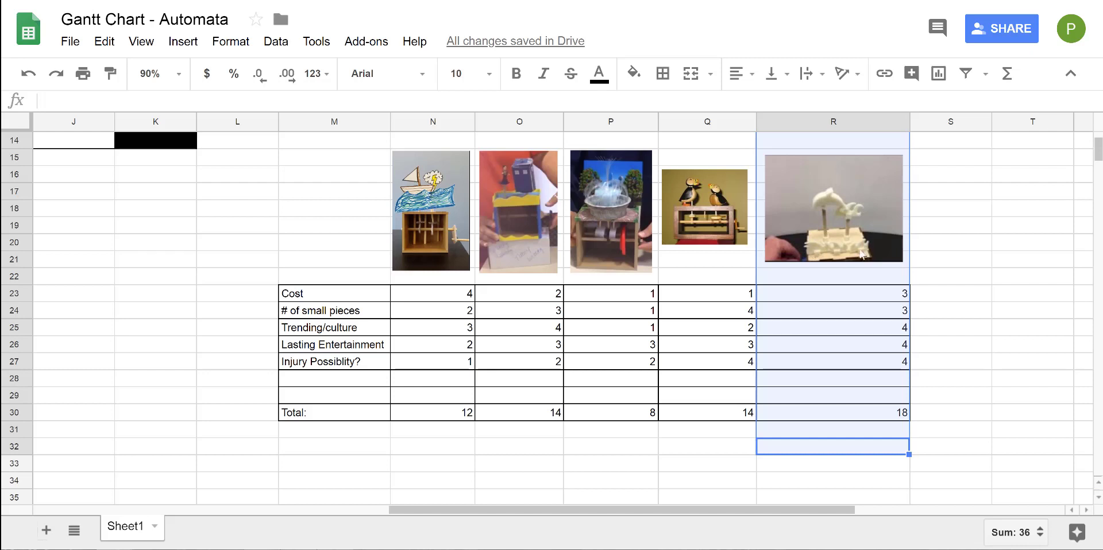
click(839, 368)
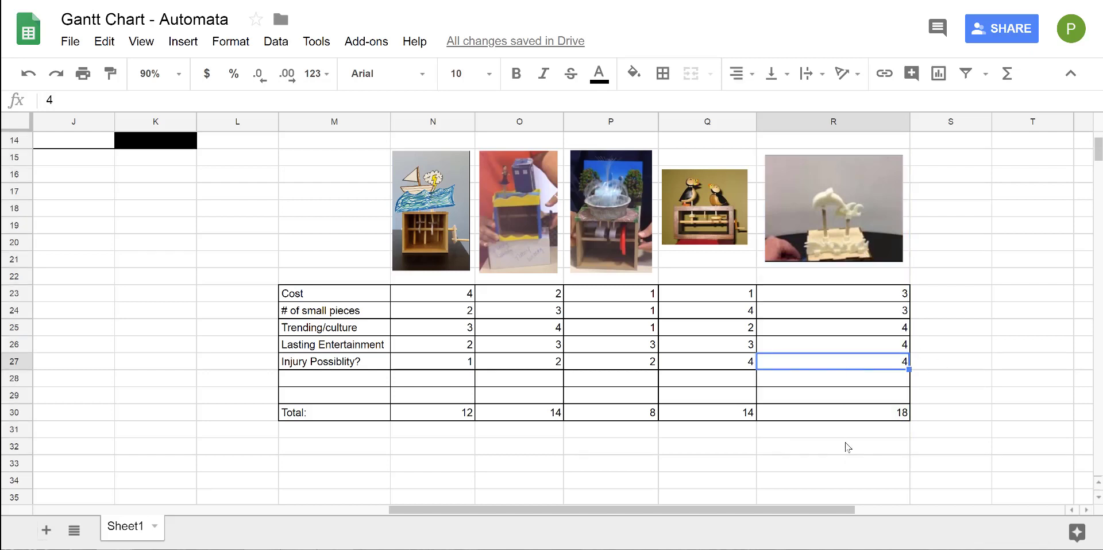
drag(844, 462, 815, 129)
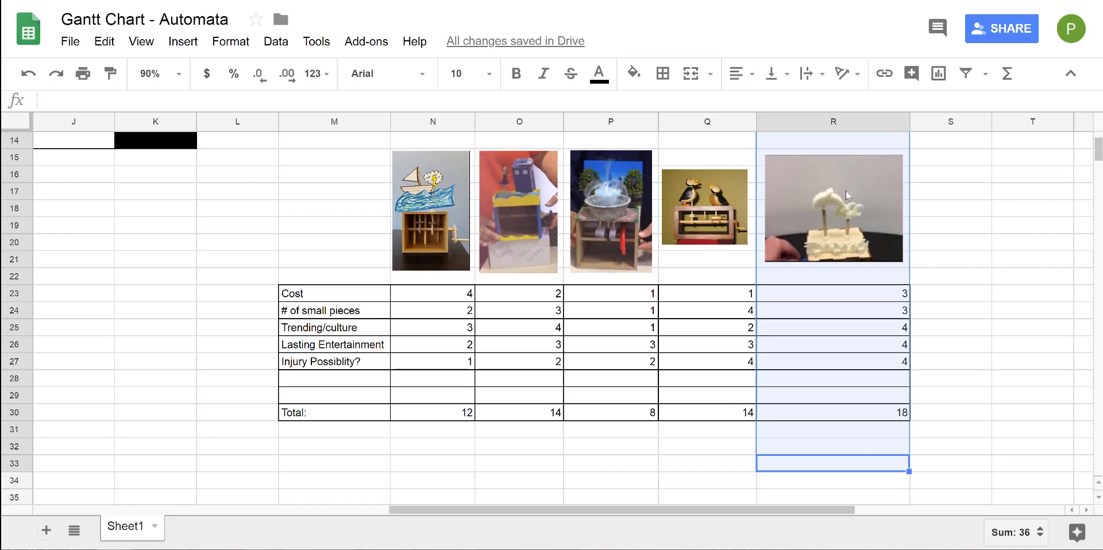
Scroll back to the Gantt chart and review the Reverse Engineering, Decision Matrix and Pick your Automata bars
scroll(736, 438, up, 5)
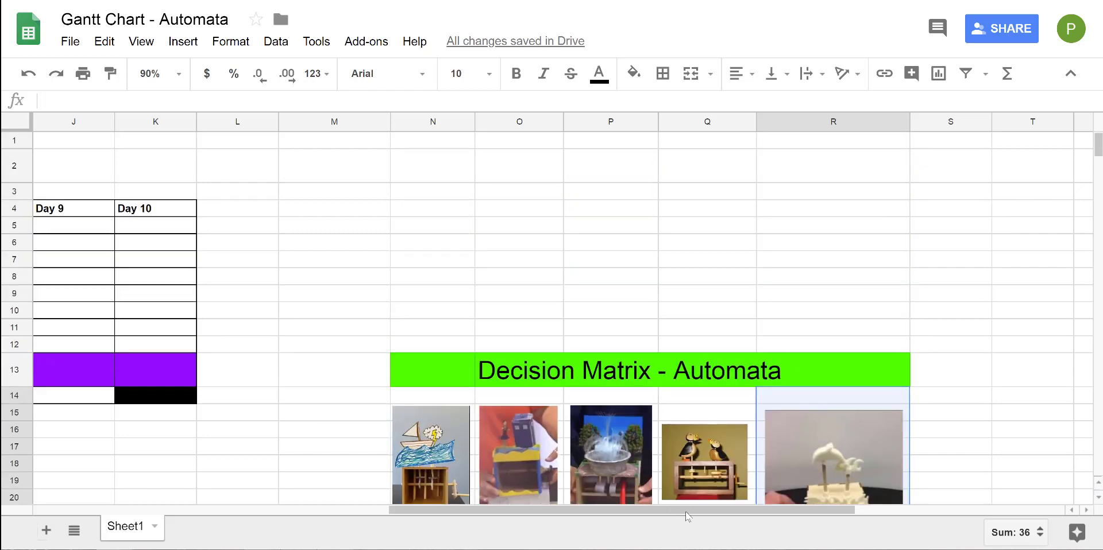
drag(687, 510, 234, 472)
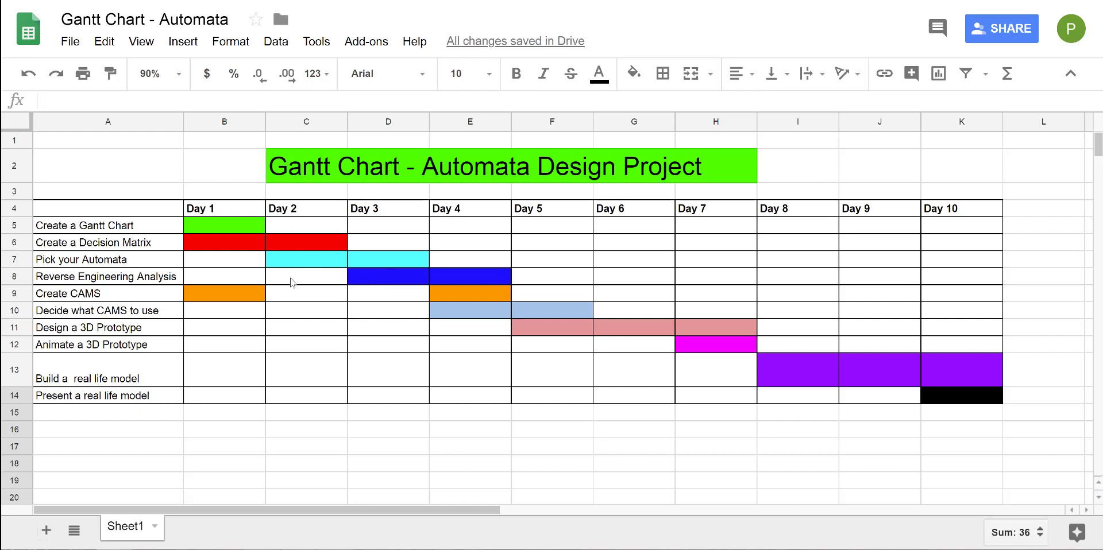
click(326, 281)
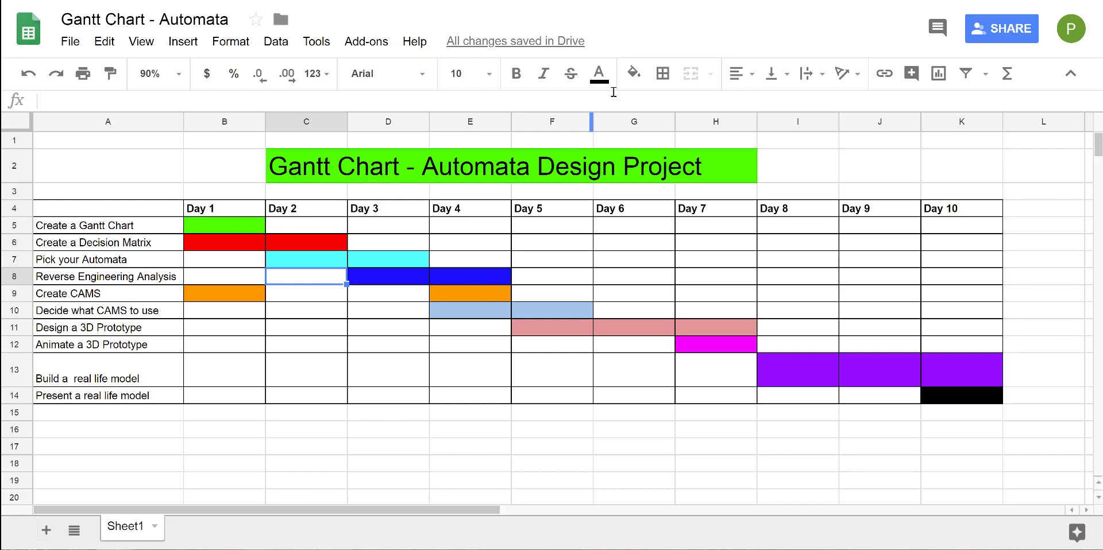
click(388, 278)
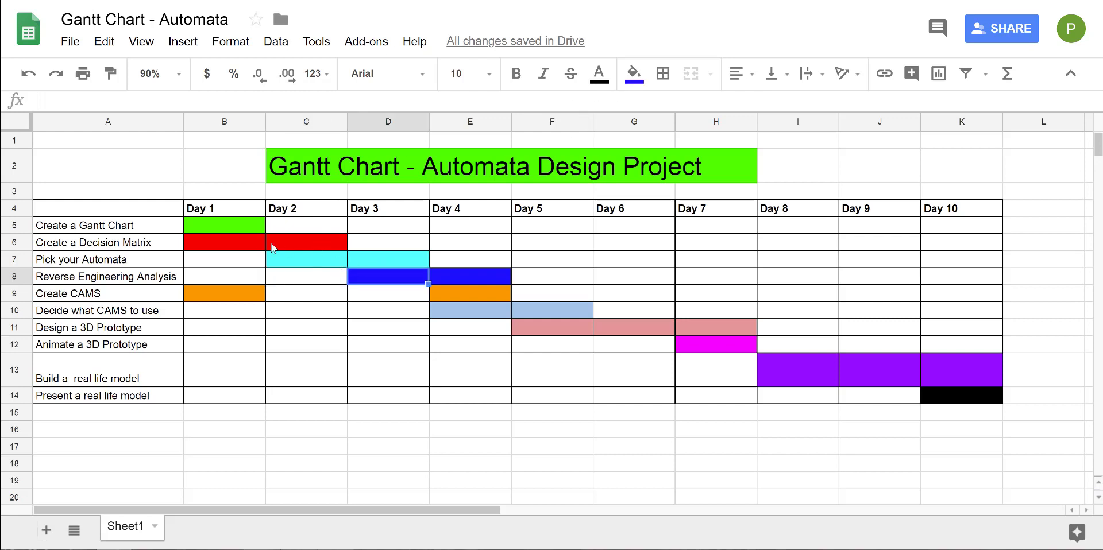
click(118, 231)
click(120, 246)
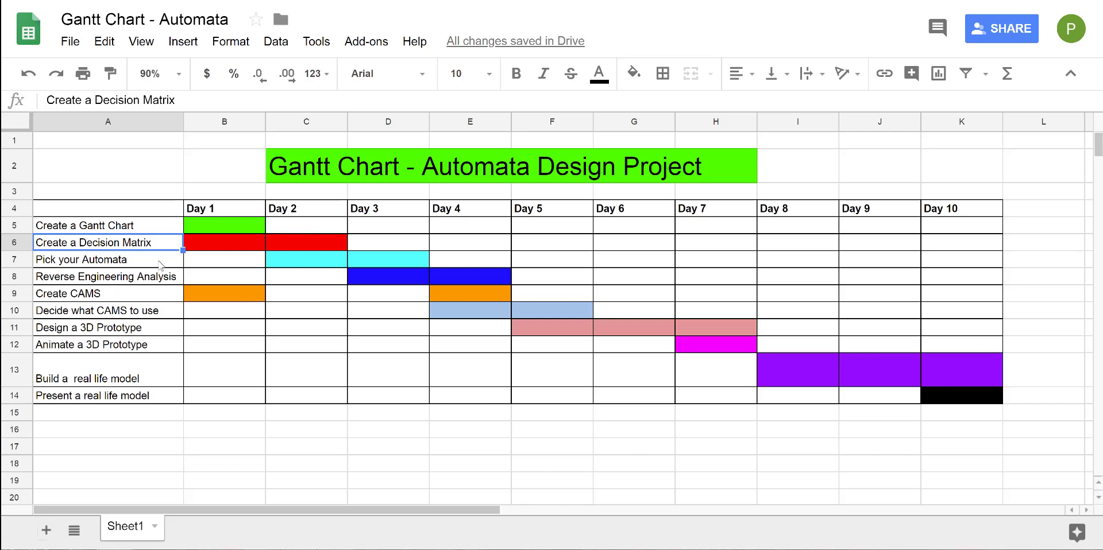
click(373, 262)
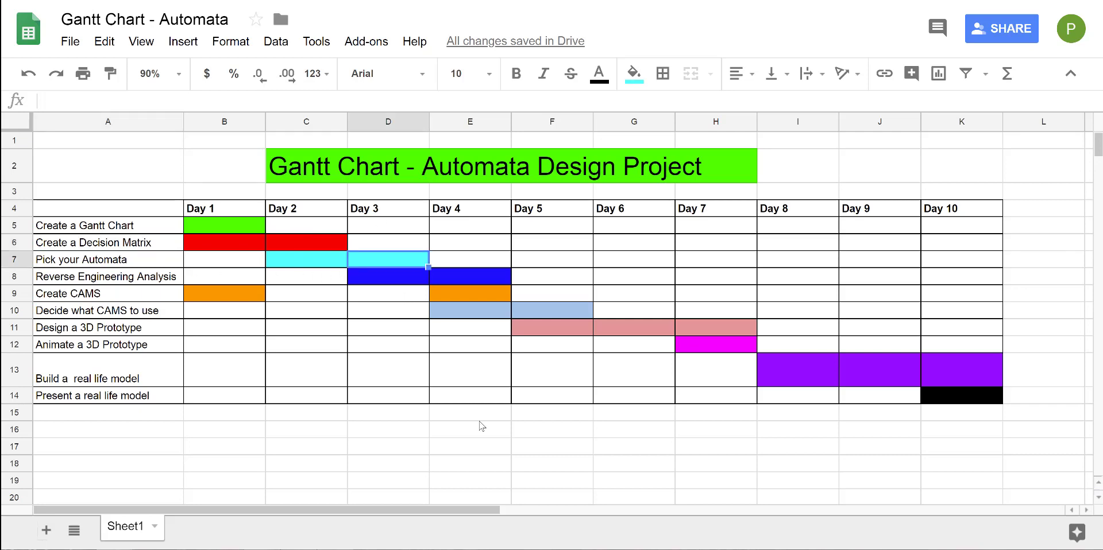
drag(454, 512, 830, 509)
scroll(821, 459, down, 4)
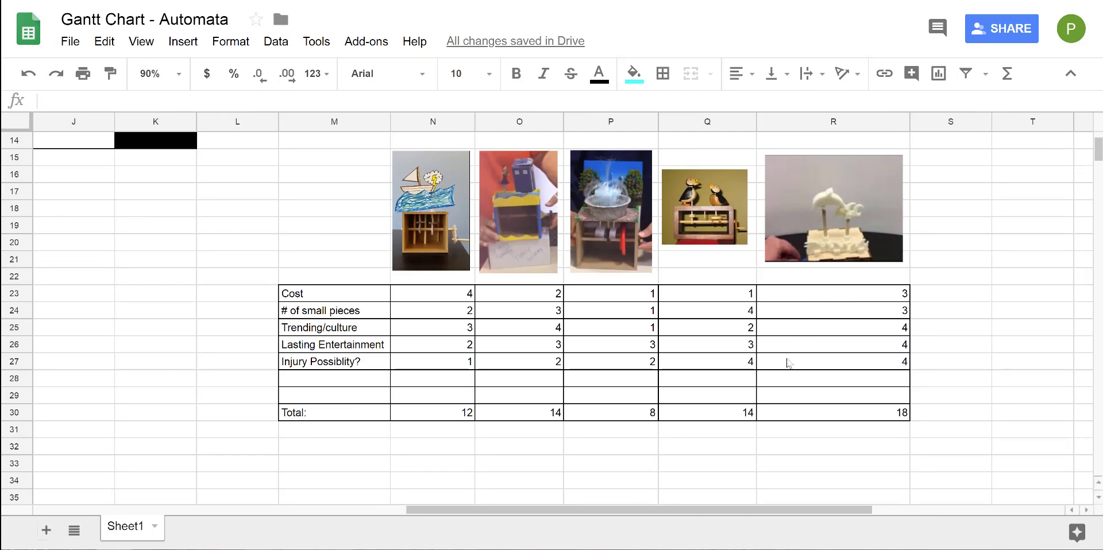
scroll(729, 440, up, 5)
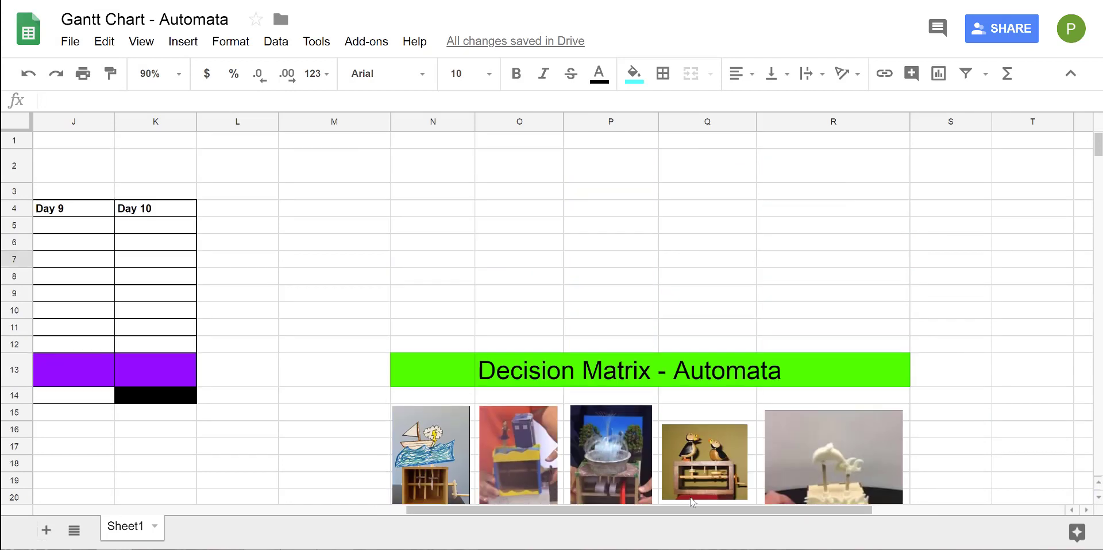
drag(684, 512, 316, 441)
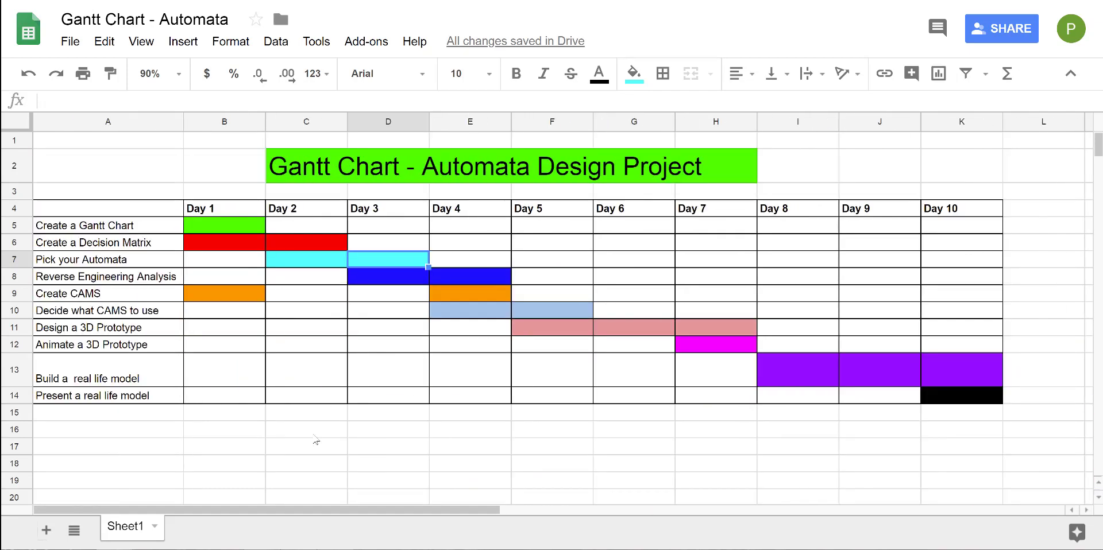